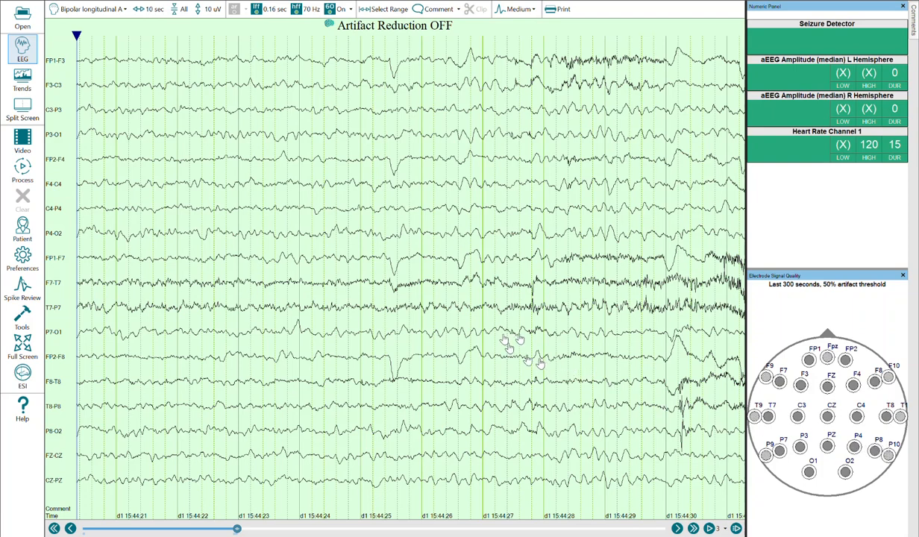
Display the EEG in the Recorded montage and enable Restrict pen deflection in the general EEG display preferences.
click(93, 9)
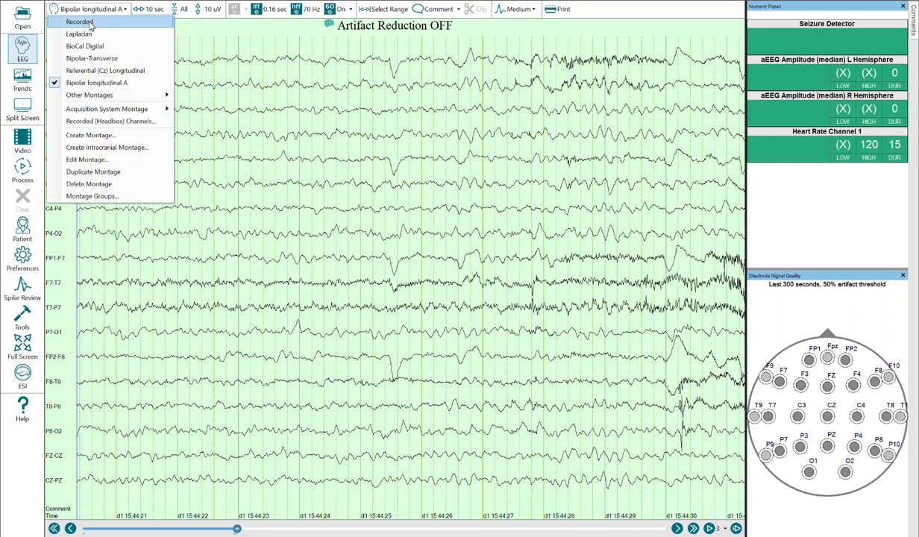
click(79, 21)
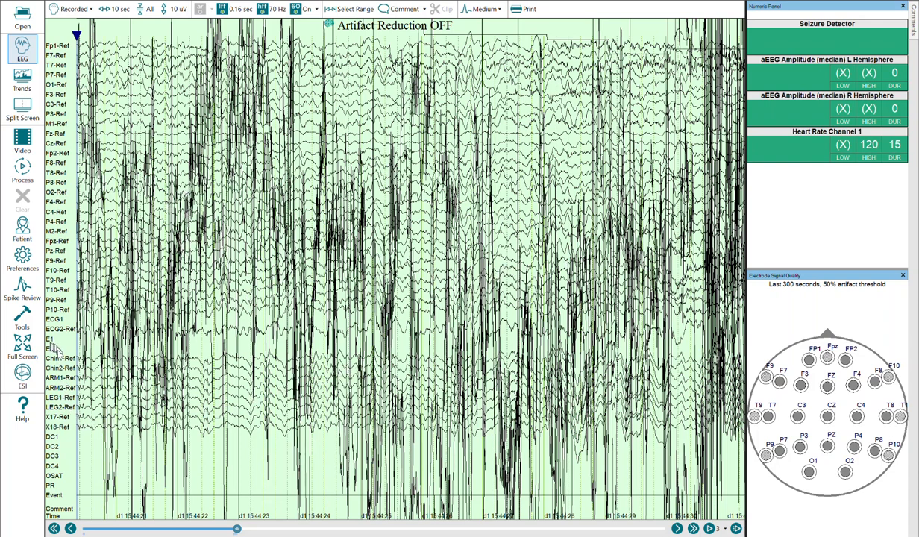
click(22, 255)
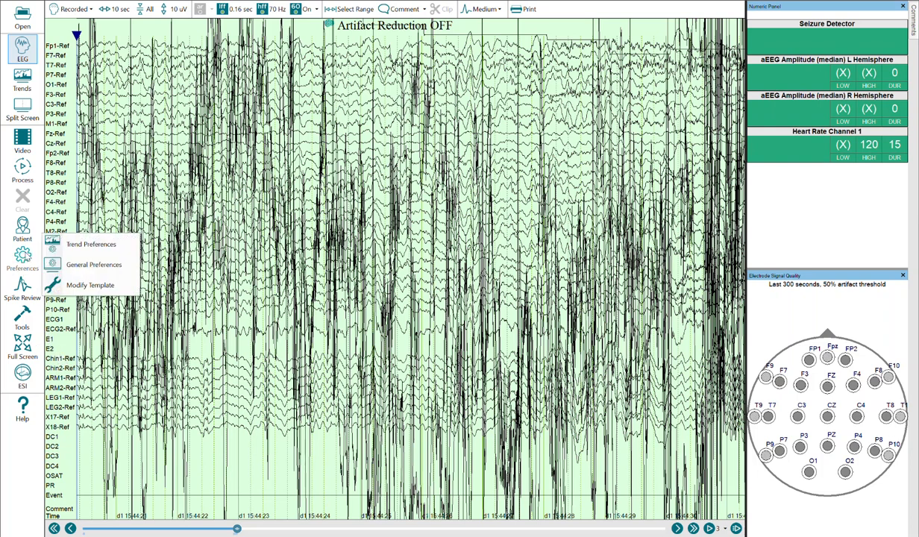
click(83, 266)
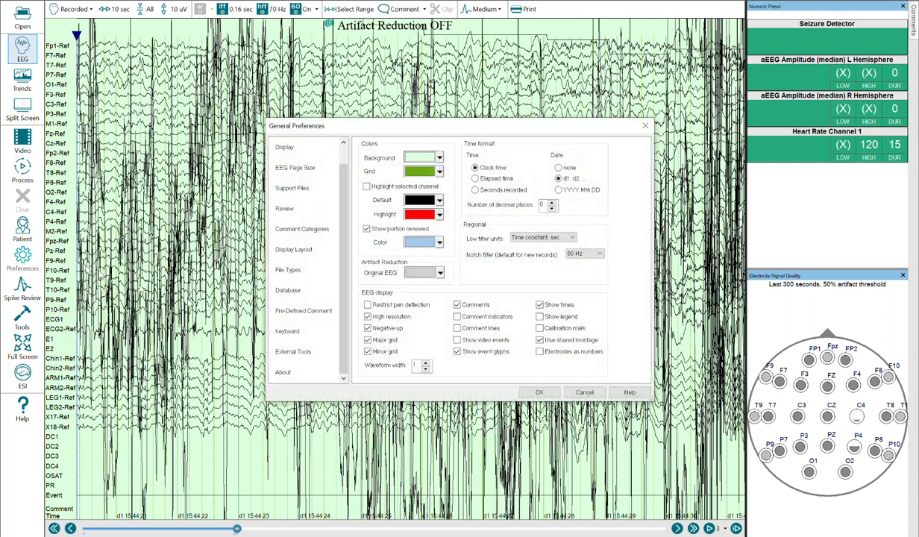
click(367, 305)
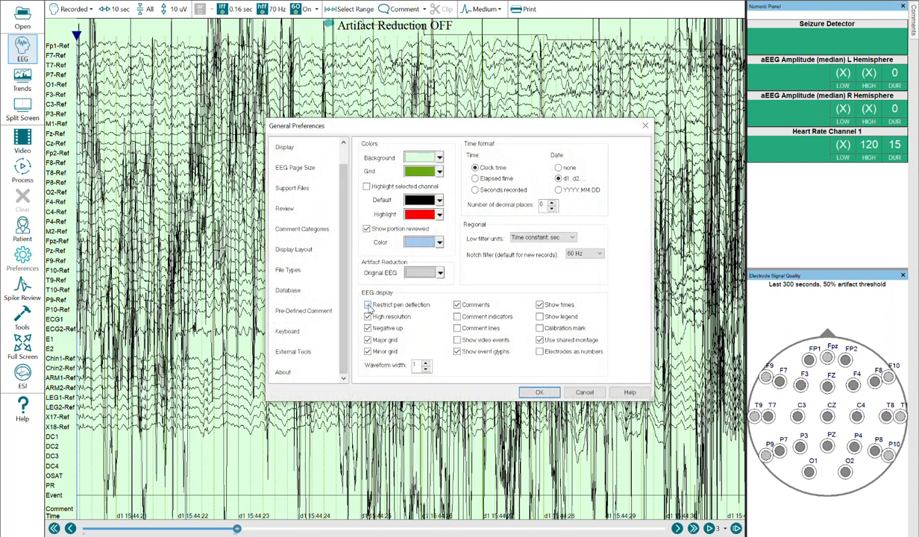
click(539, 393)
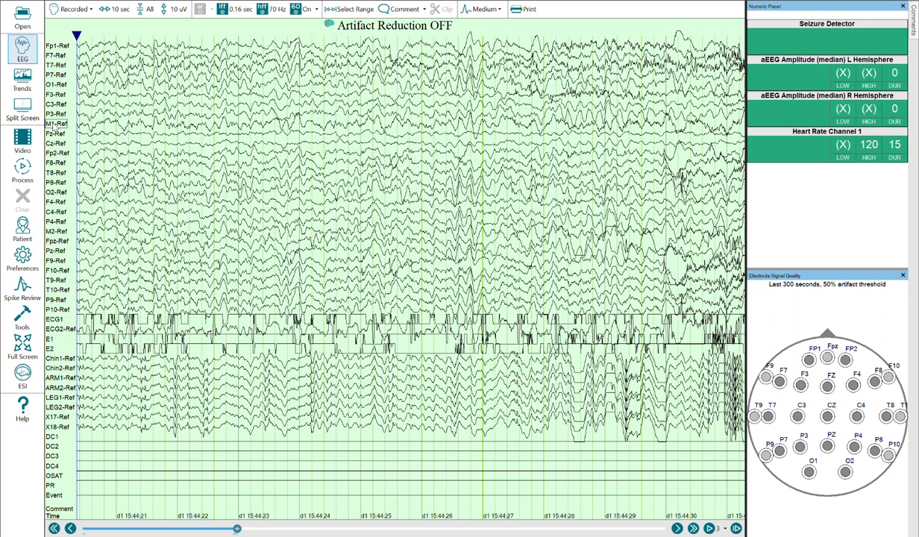
Delete the M1-Ref and M2-Ref channels from the Recorded montage.
right_click(59, 233)
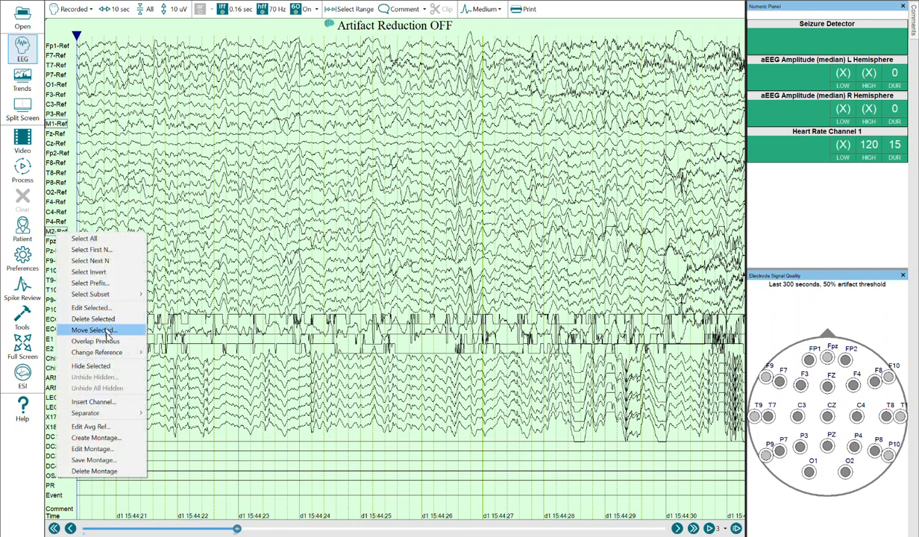
click(60, 125)
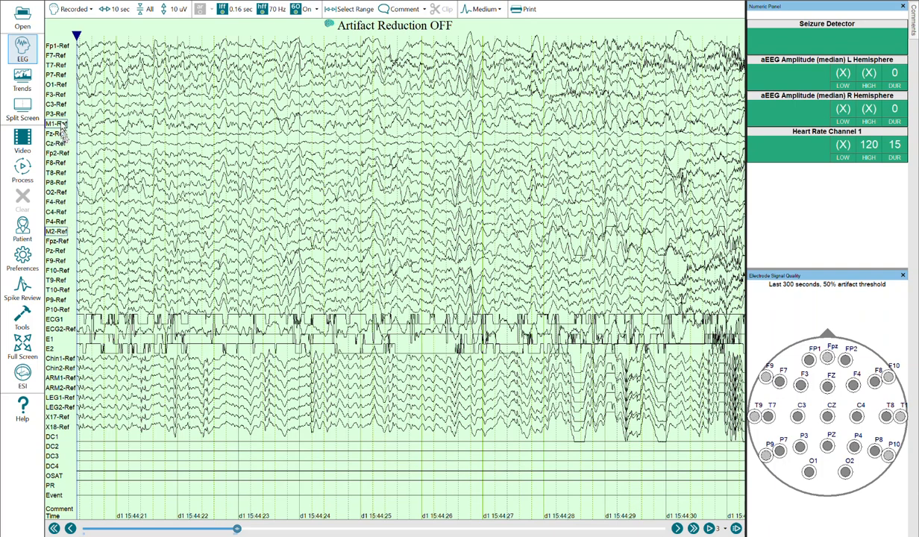
click(59, 231)
right_click(59, 235)
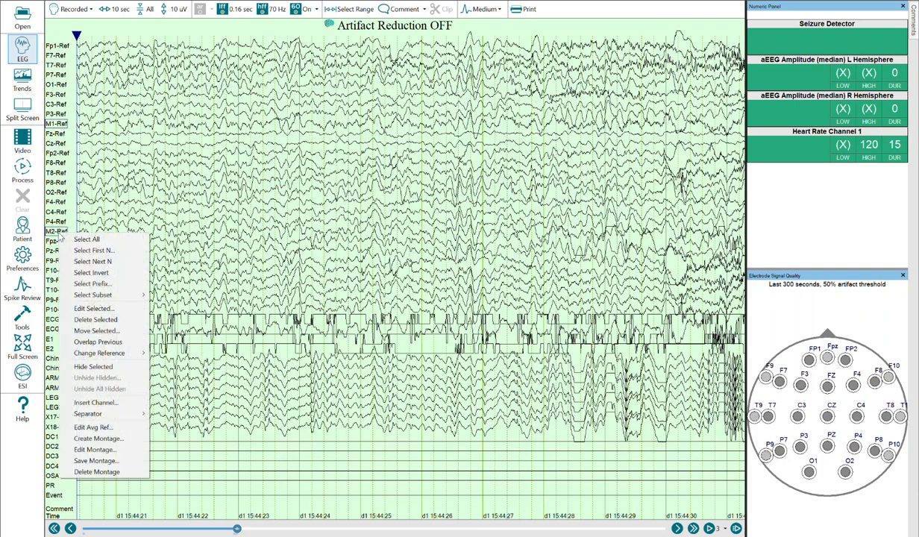
click(101, 319)
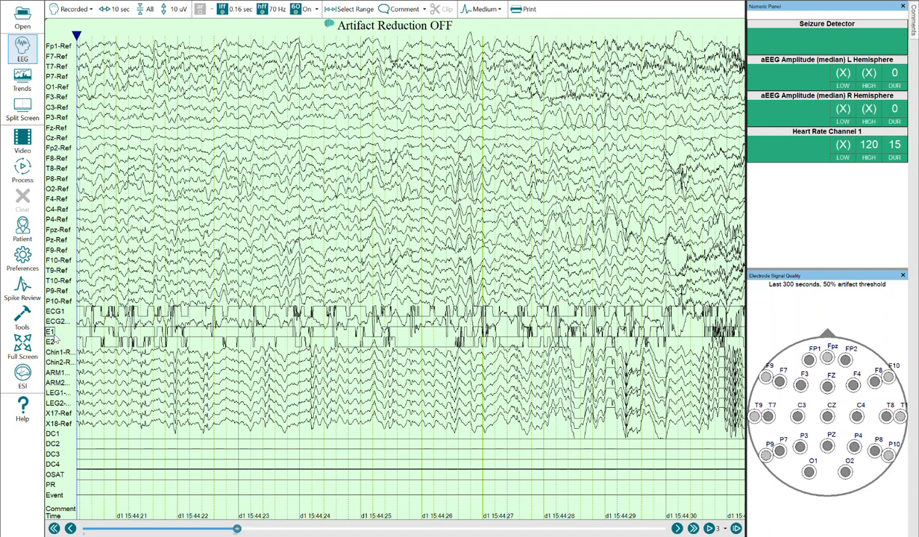
Delete every channel from E1 through Event from the Recorded montage.
shift+click(55, 495)
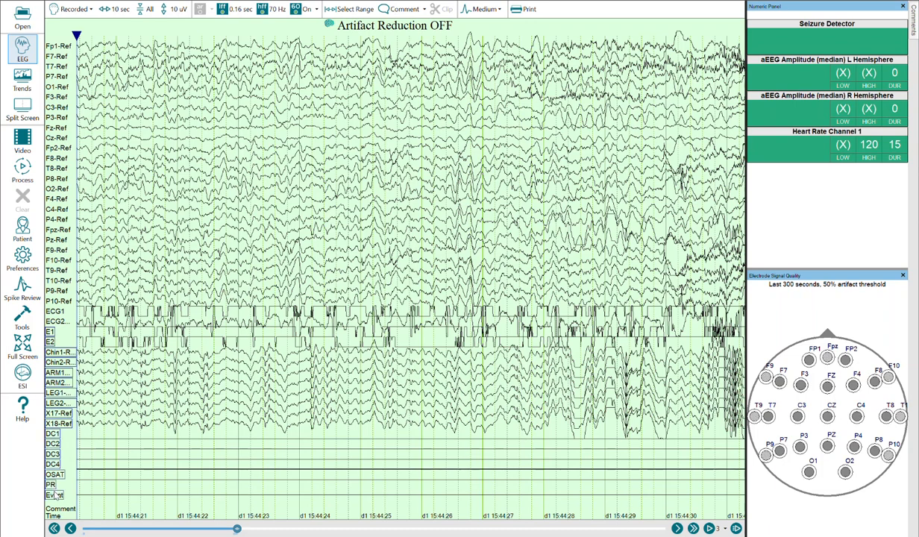
click(51, 331)
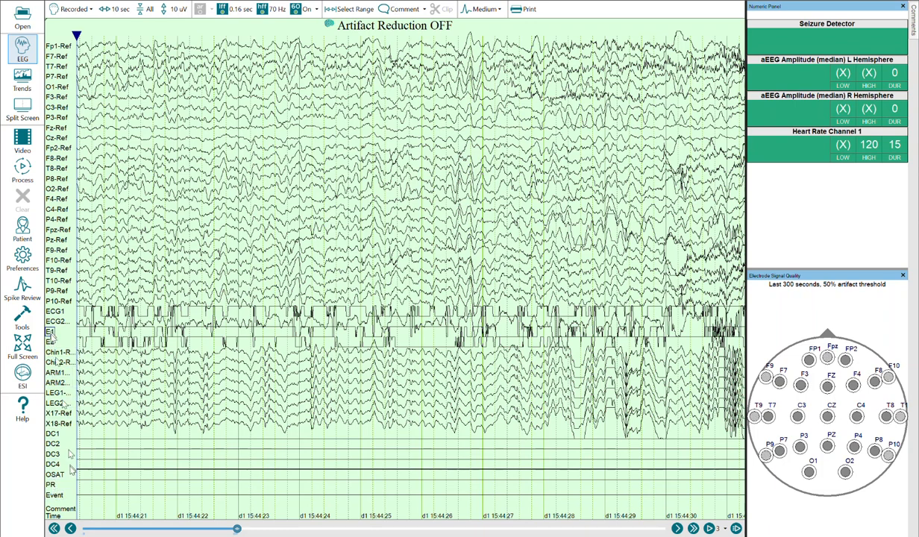
shift+click(56, 498)
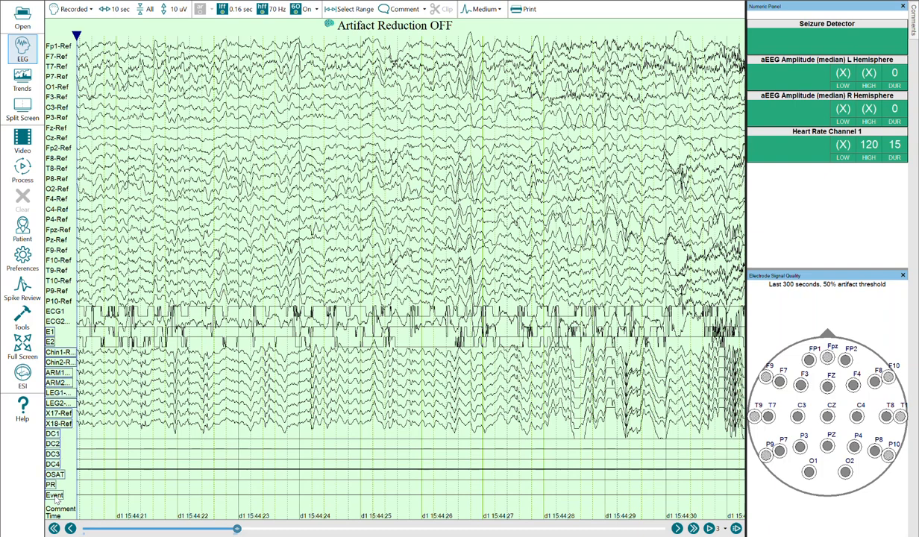
right_click(54, 458)
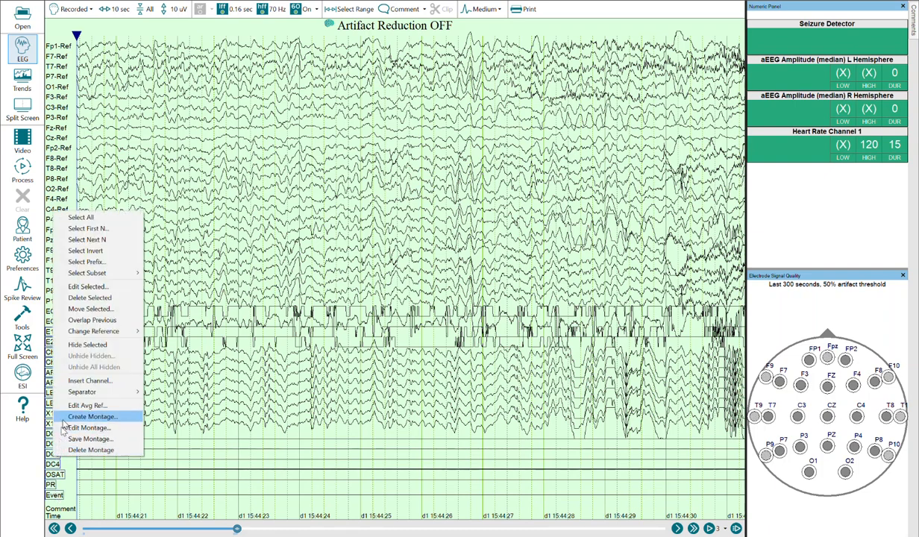
click(91, 297)
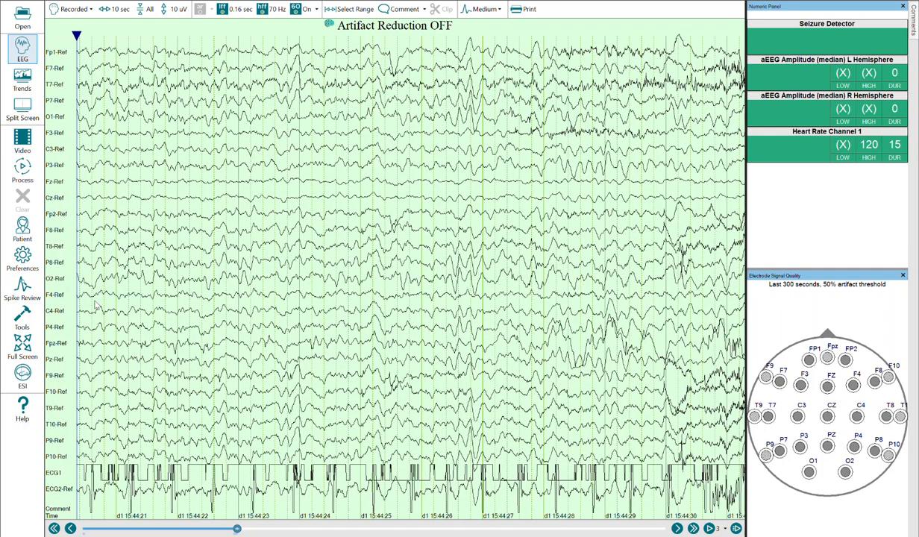
double_click(56, 490)
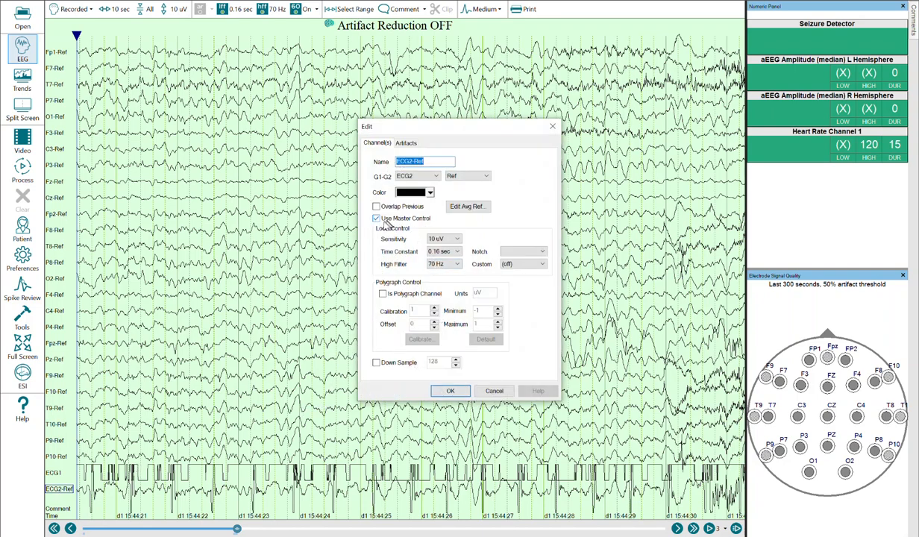
click(492, 391)
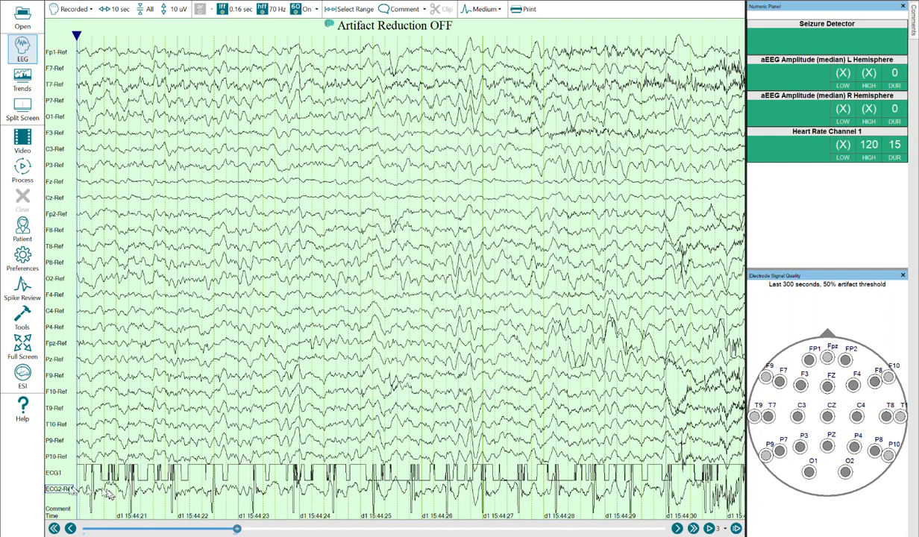
right_click(55, 478)
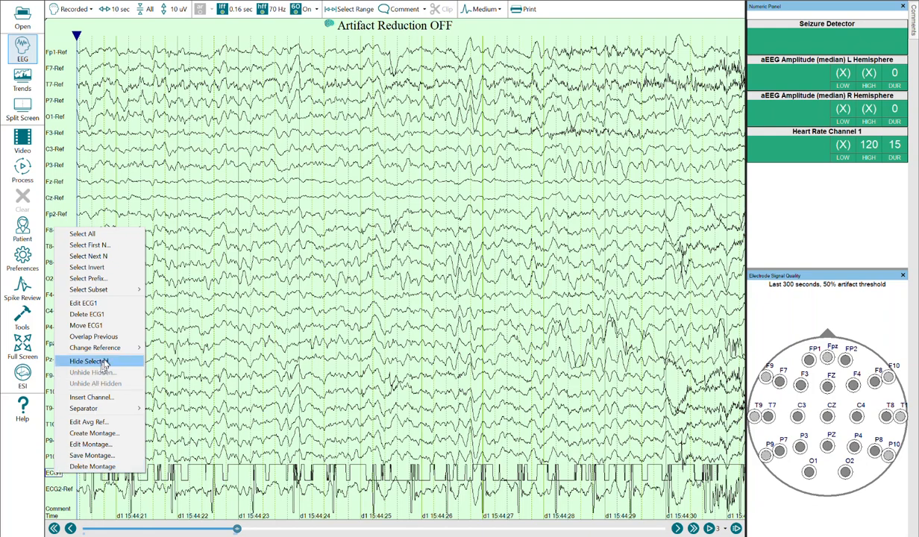
Turn off the polygraph channel setting for the ECG1 channel.
double_click(50, 477)
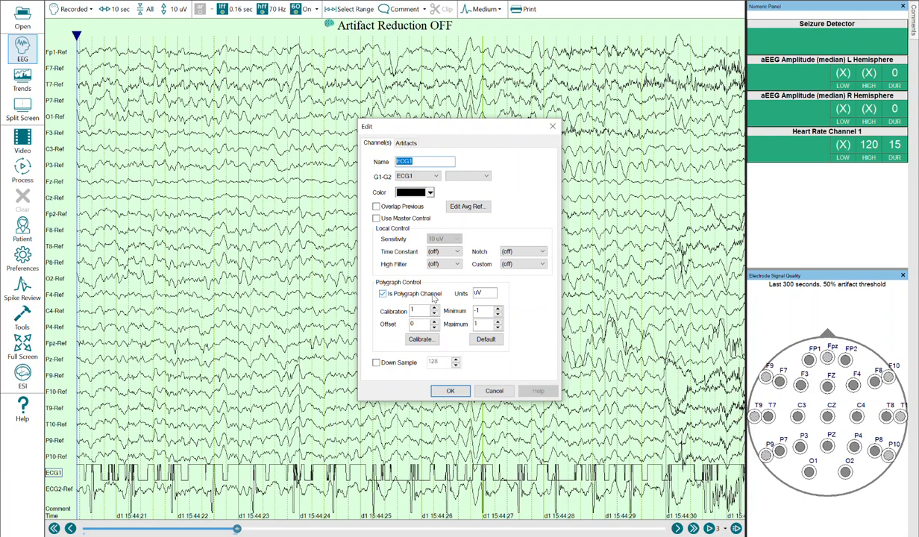
click(392, 294)
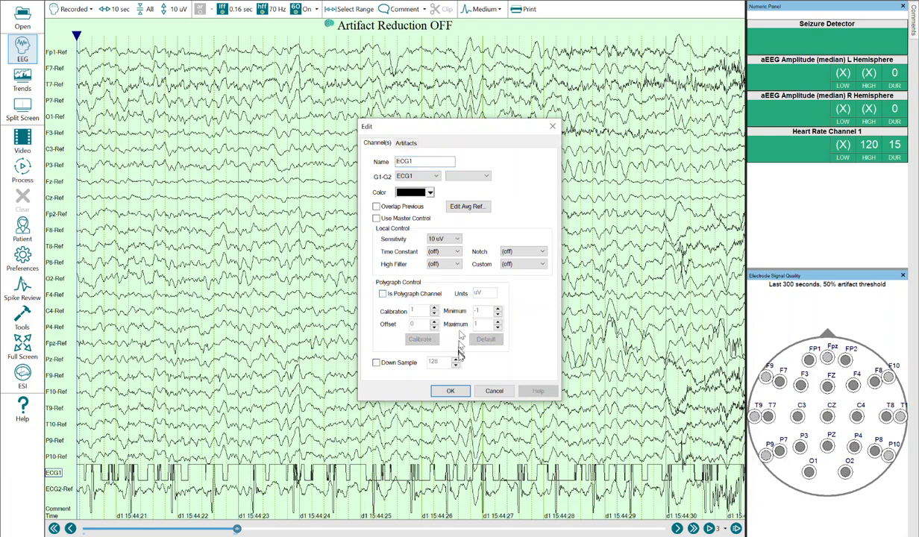
click(450, 390)
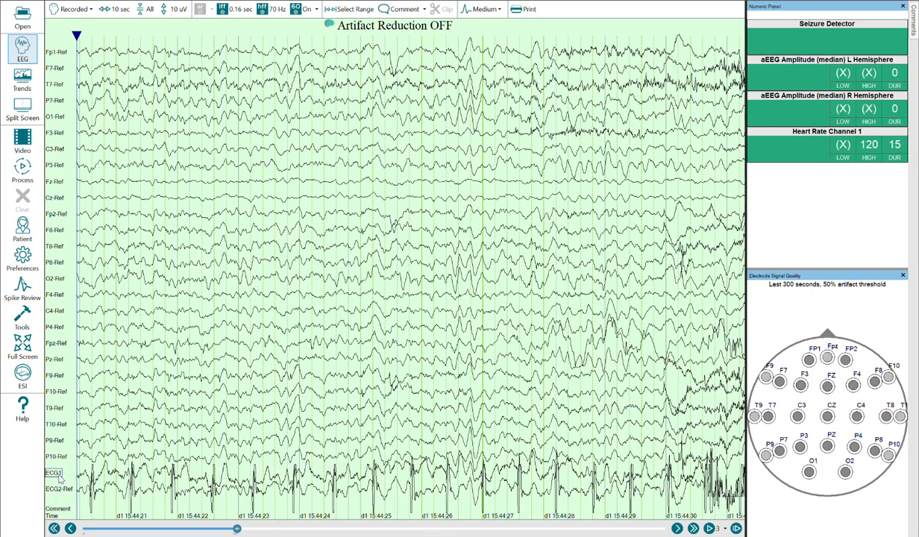
Delete the ECG1 channel from the montage.
right_click(60, 475)
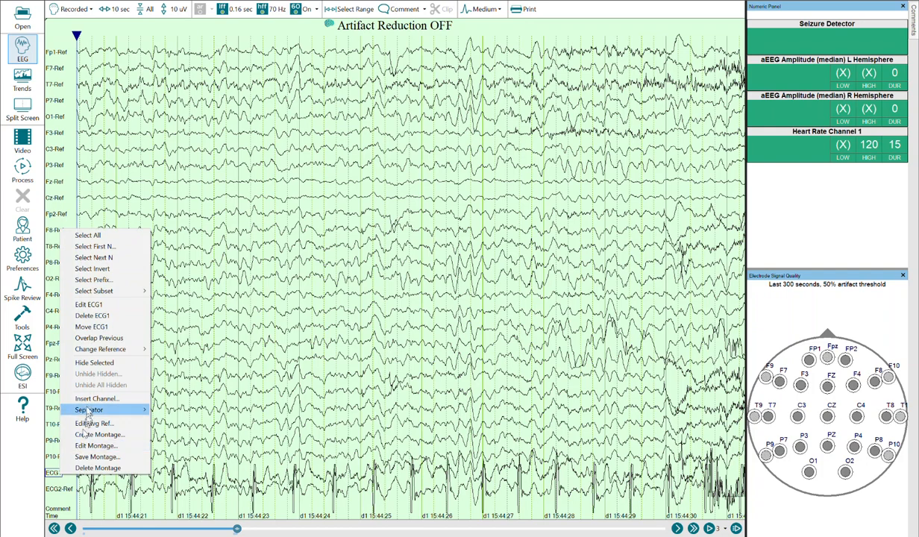
click(100, 317)
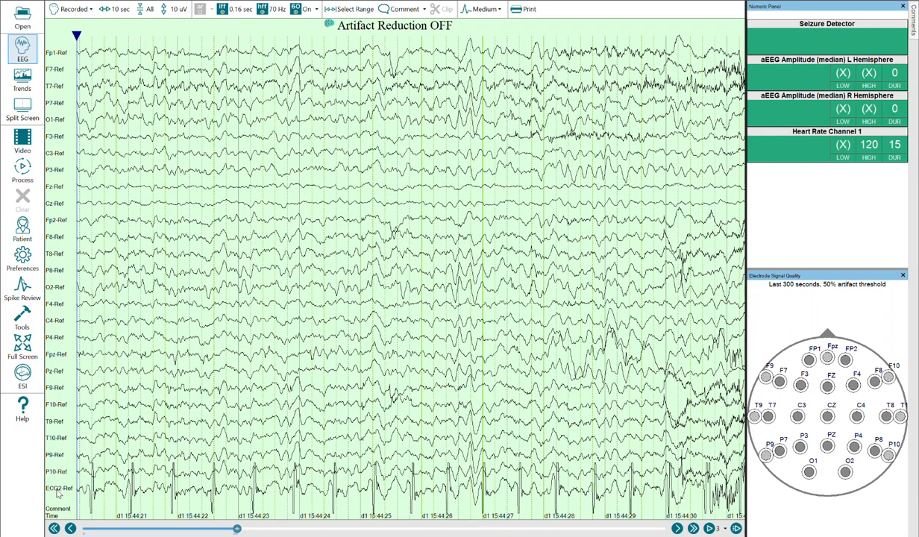
Take ECG2-Ref off master control and set its sensitivity to 50 uV, notch to 50 Hz and high filter to 35 Hz.
double_click(59, 489)
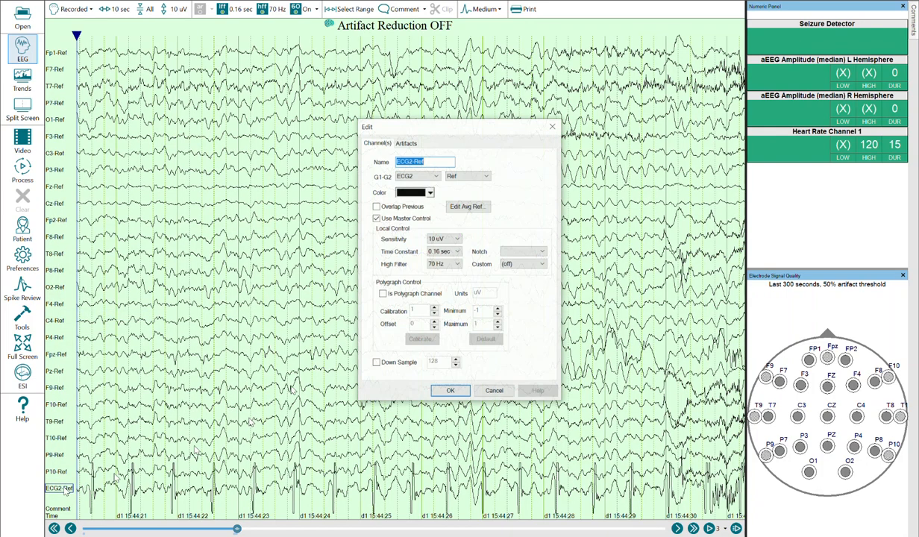
click(403, 220)
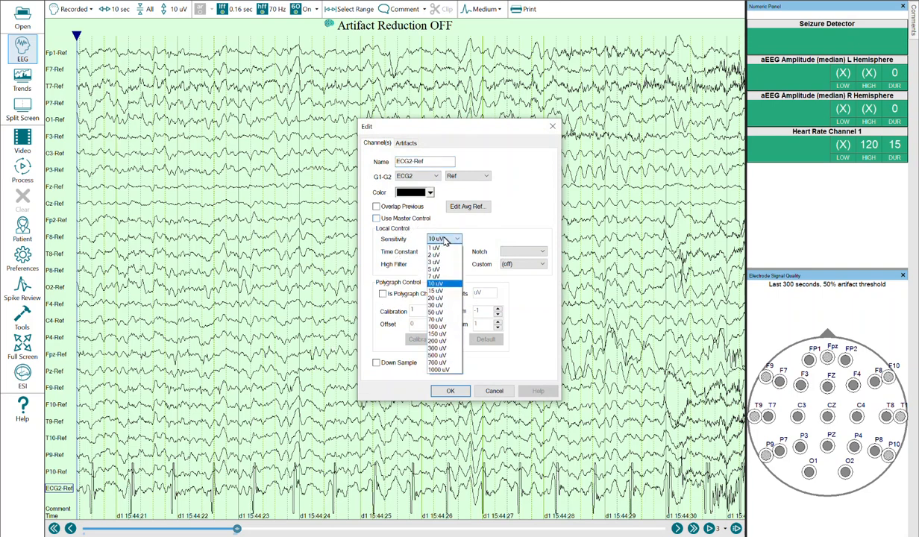
click(436, 312)
click(534, 253)
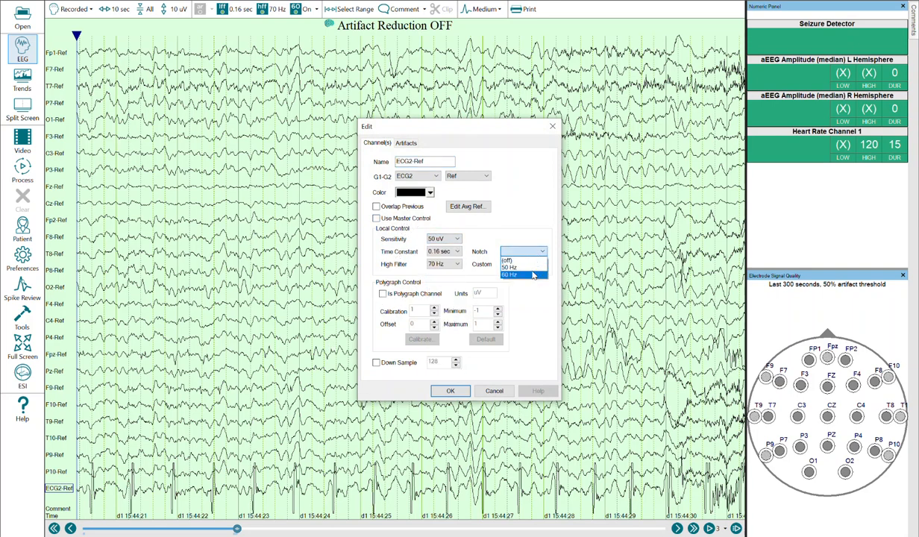
click(509, 268)
click(454, 264)
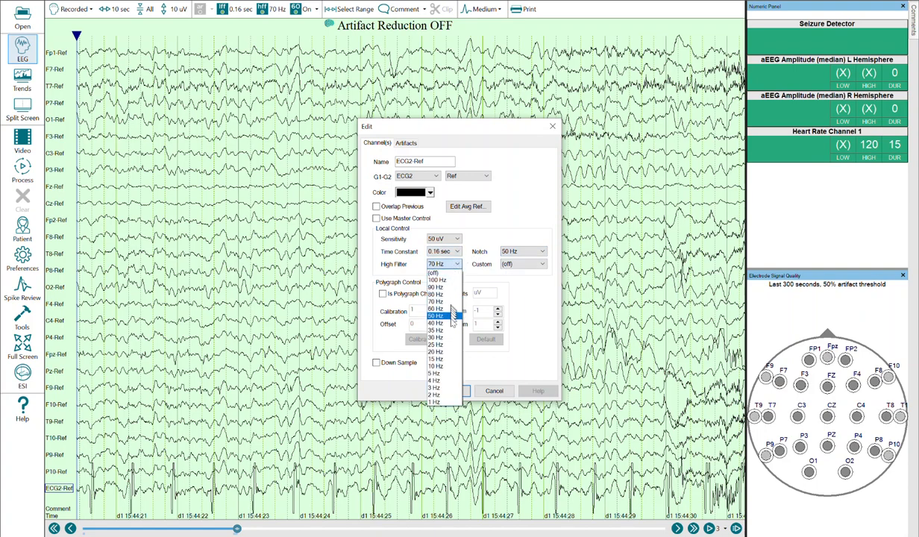
click(435, 329)
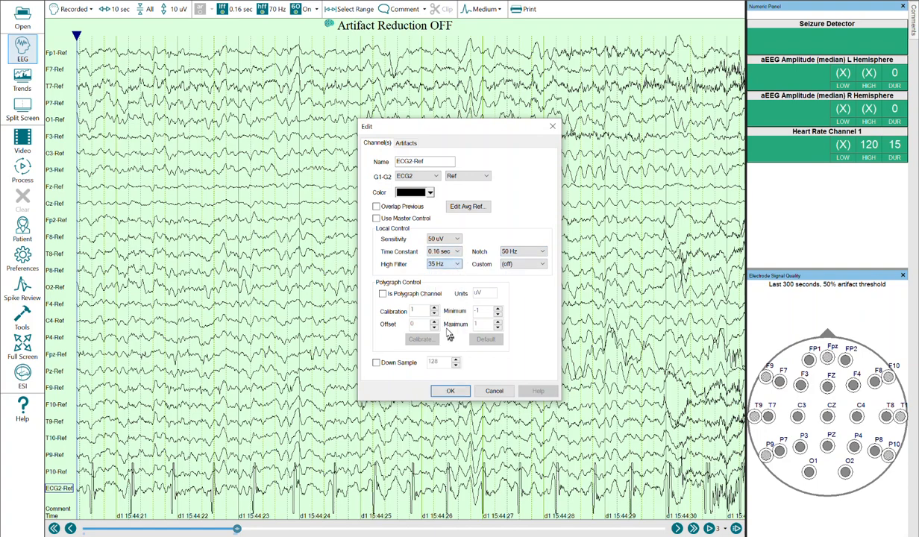
click(442, 391)
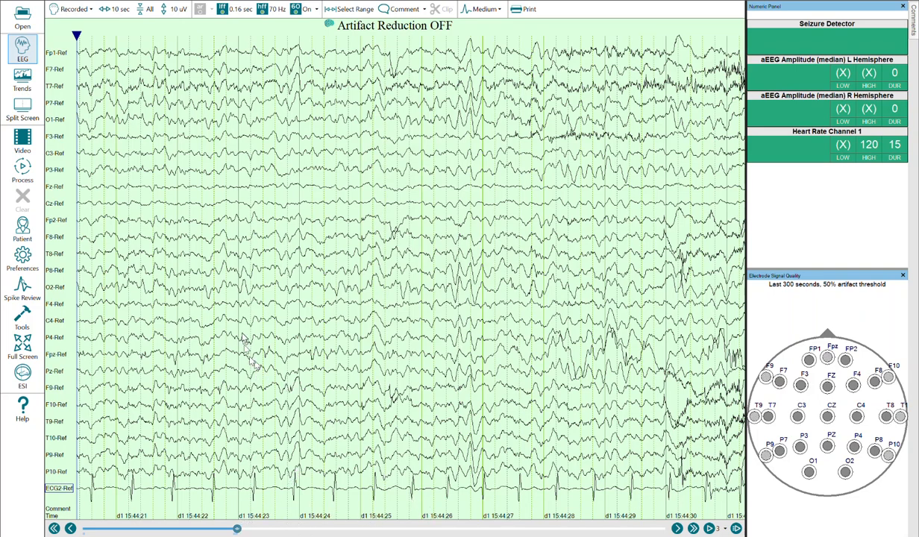
Save the edited montage under the name ST Amp Ref.
right_click(61, 186)
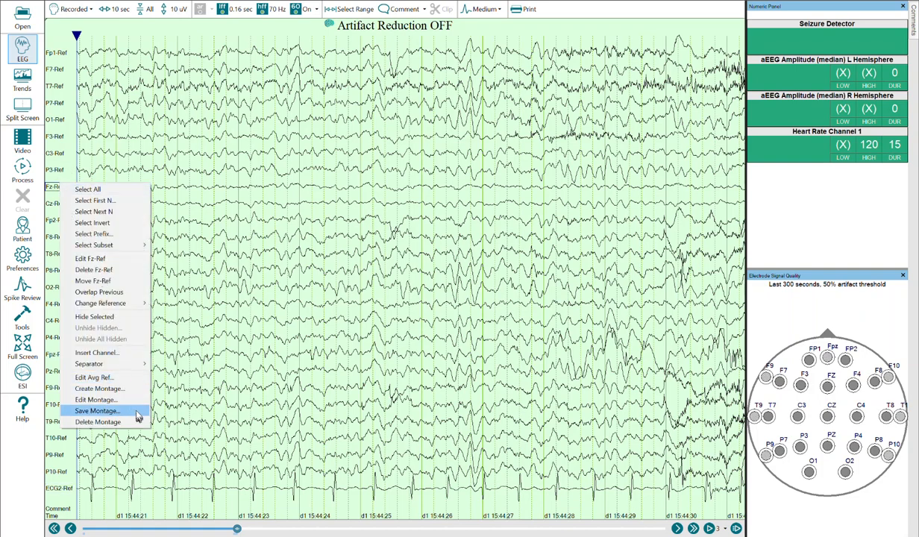
click(138, 416)
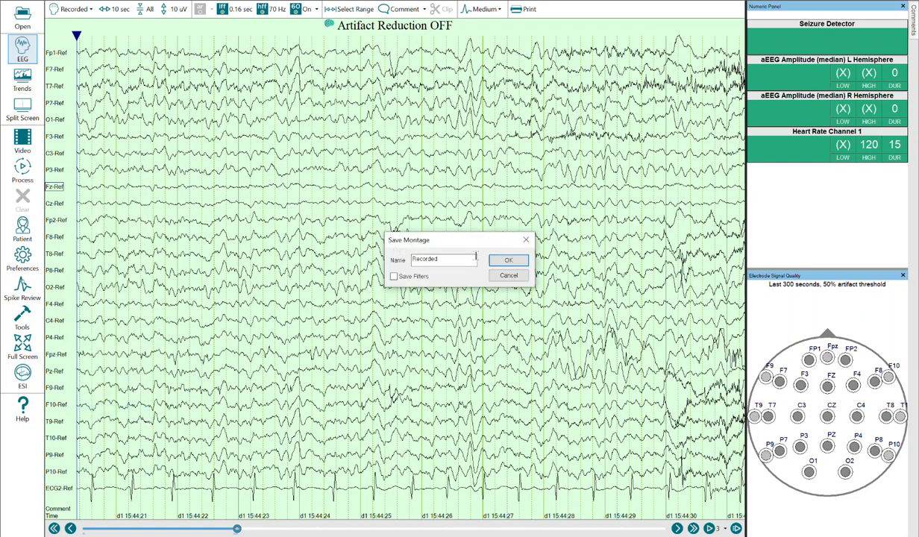
double_click(476, 258)
text(ST Amp Ref)
key(Return)
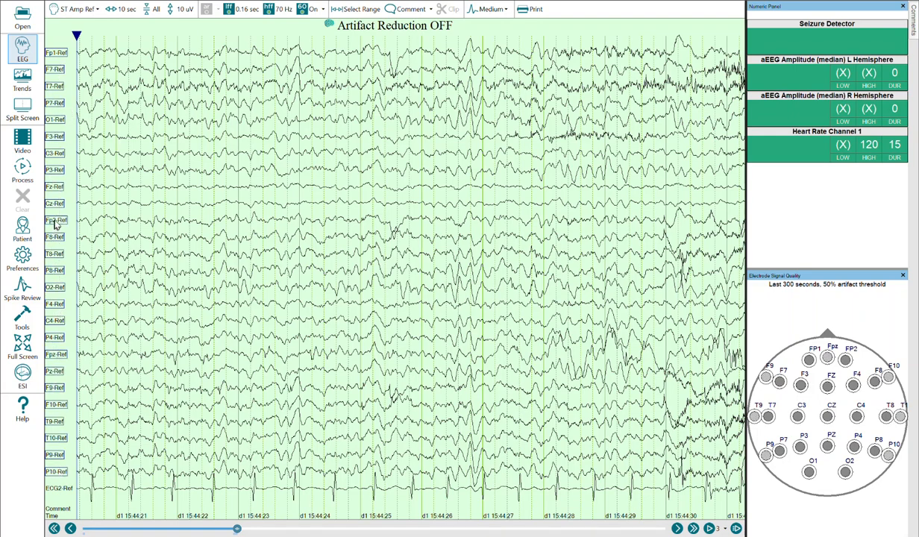
Select the 10-20 channel subset and change the reference of the selected EEG channels to Av12.
right_click(57, 222)
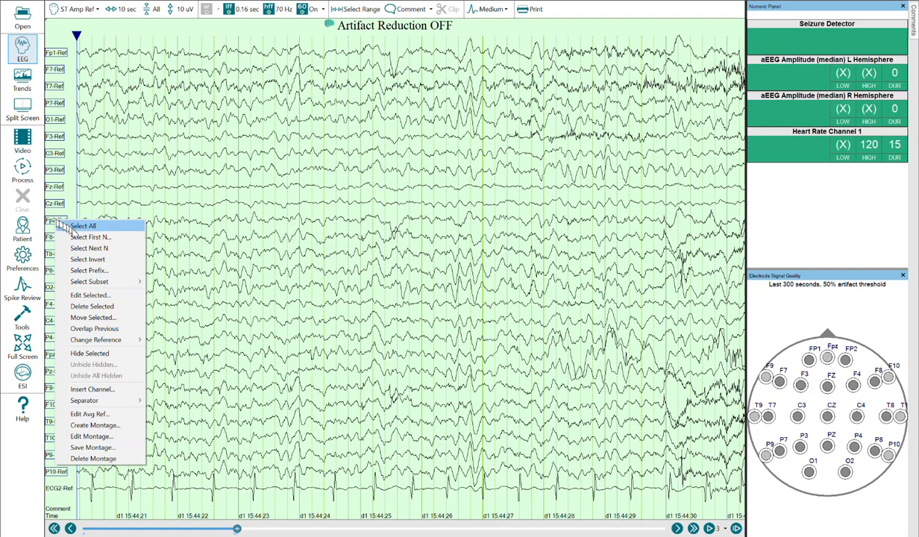
mouse_move(112, 282)
click(180, 282)
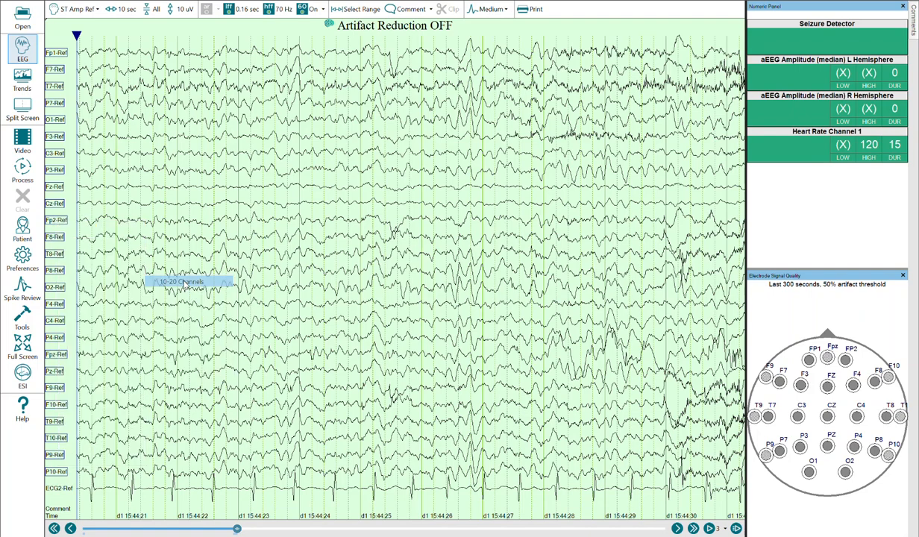
right_click(60, 220)
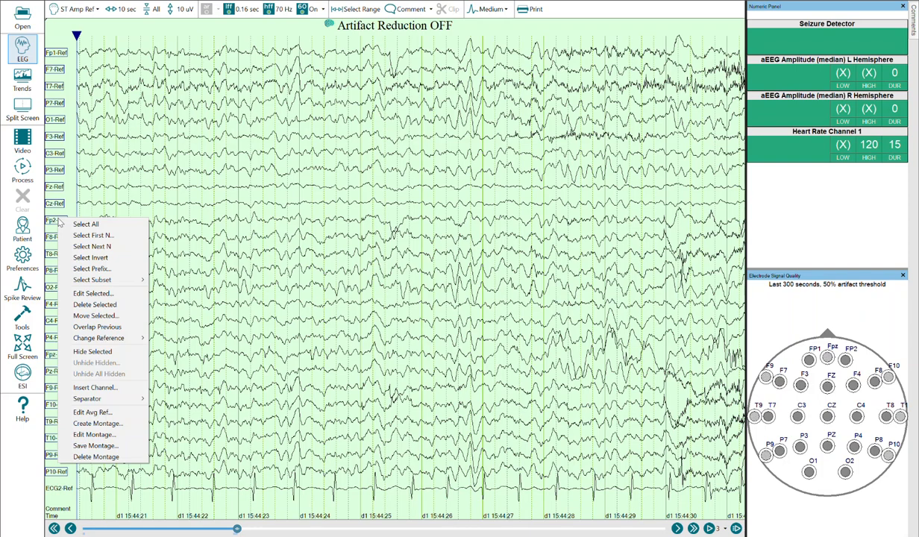
mouse_move(121, 342)
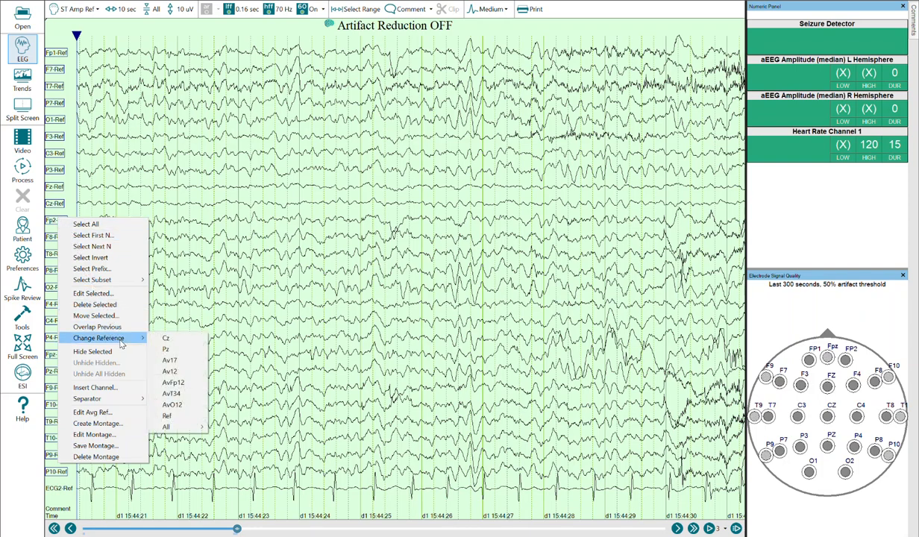
mouse_move(192, 431)
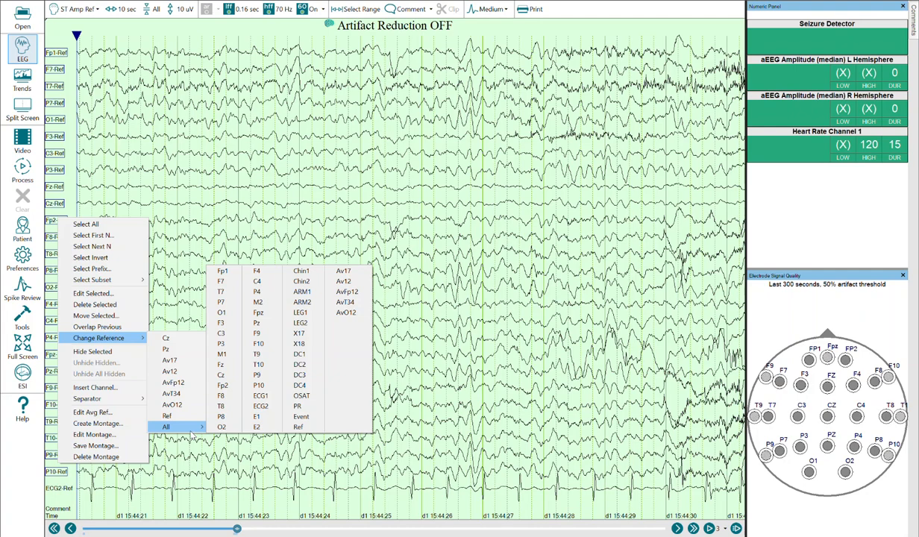
click(179, 371)
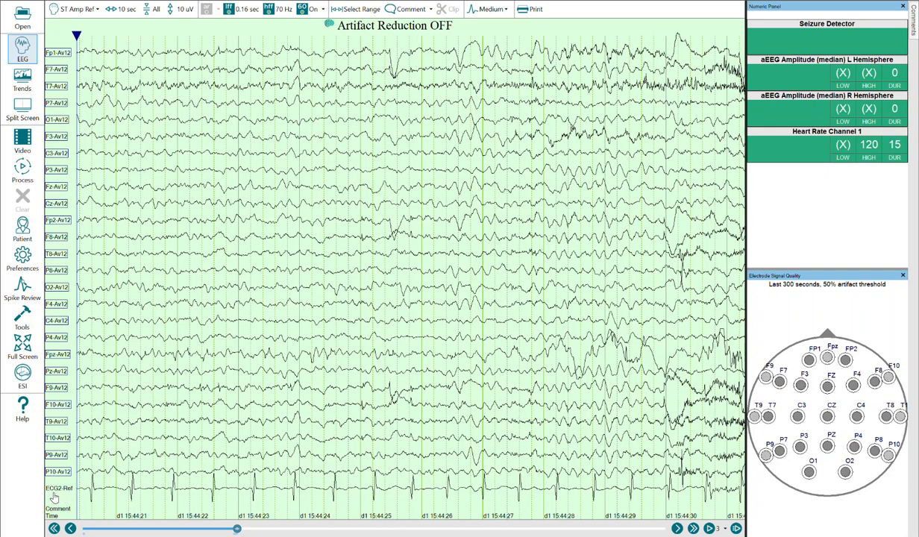
Save the re-referenced montage under the name ST Av12.
right_click(65, 72)
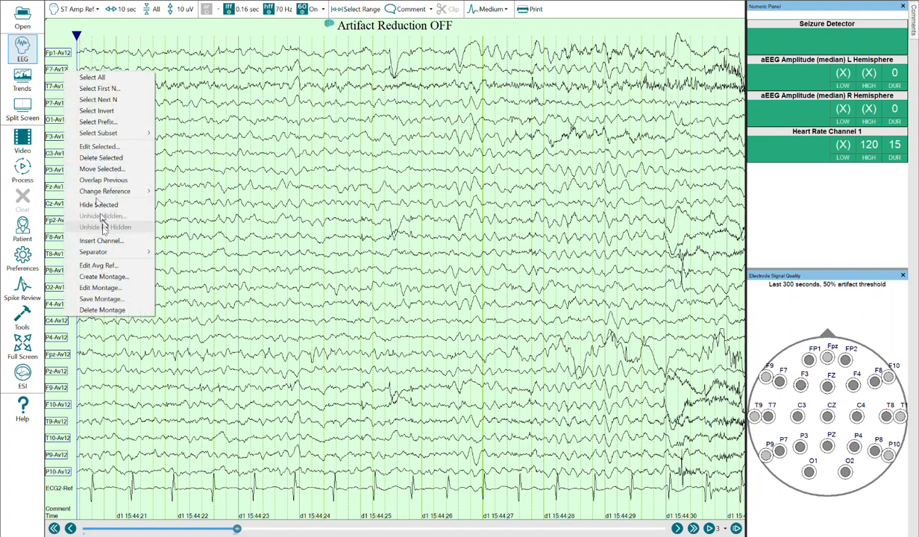
click(109, 298)
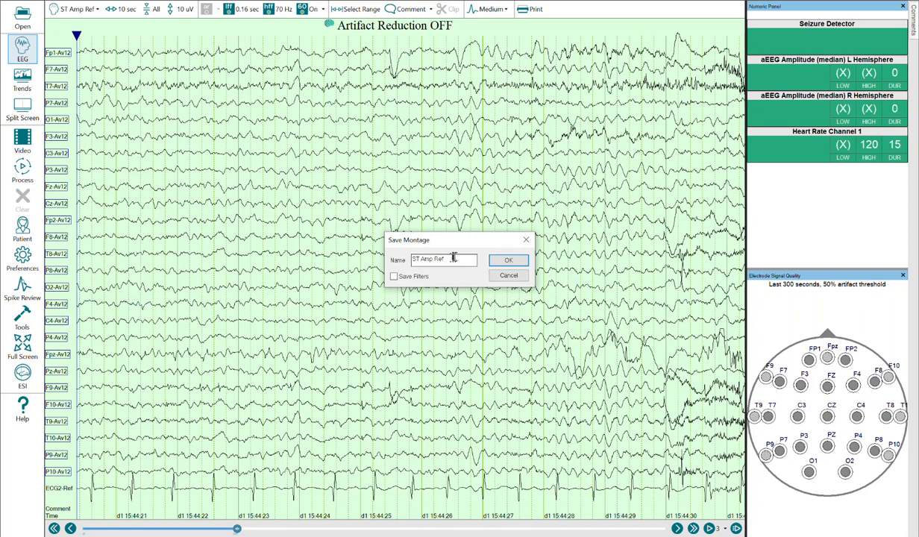
click(431, 260)
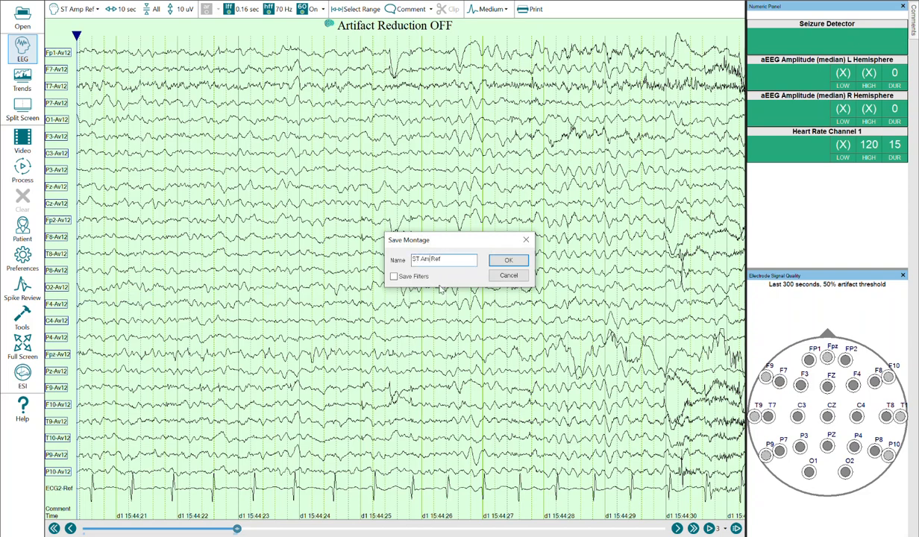
text(v12)
key(Return)
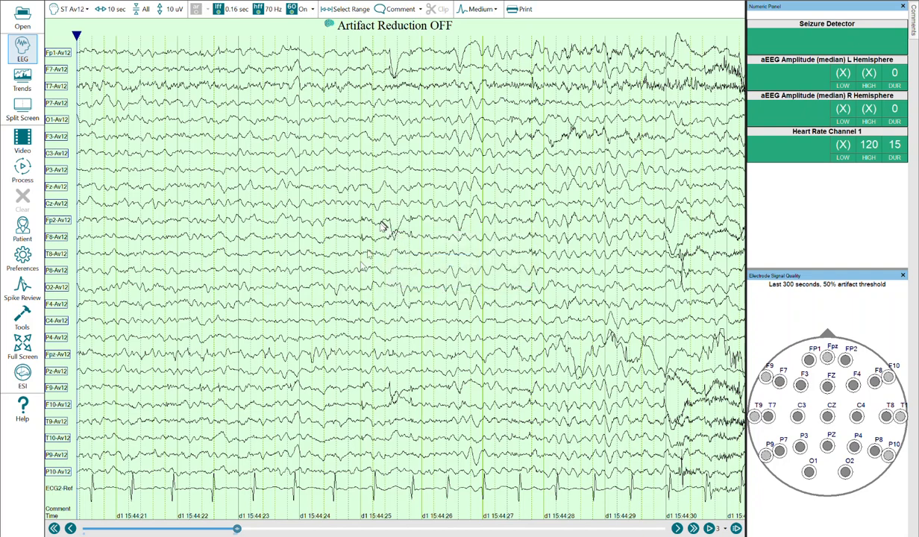
Delete the ECG2-Ref channel and save the montage under the name ST Av12 Spike Detection Only.
right_click(71, 491)
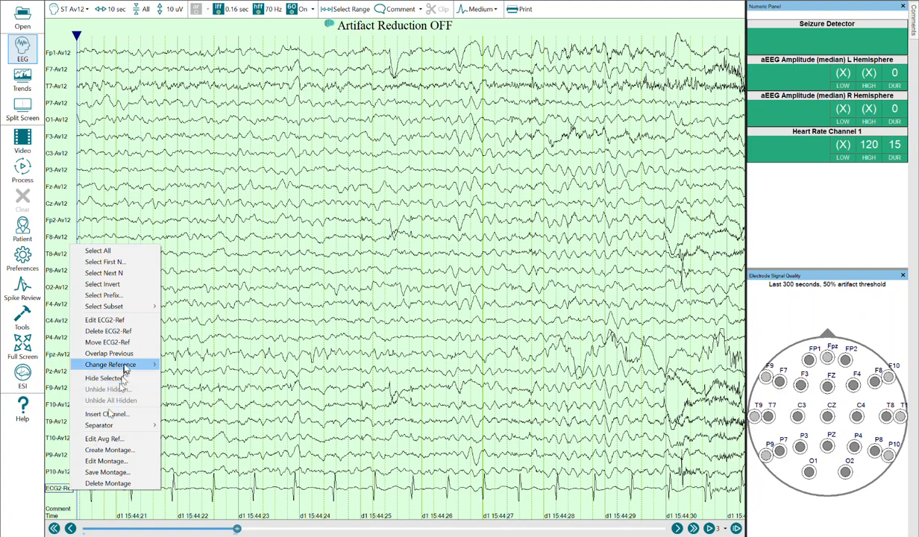
click(125, 331)
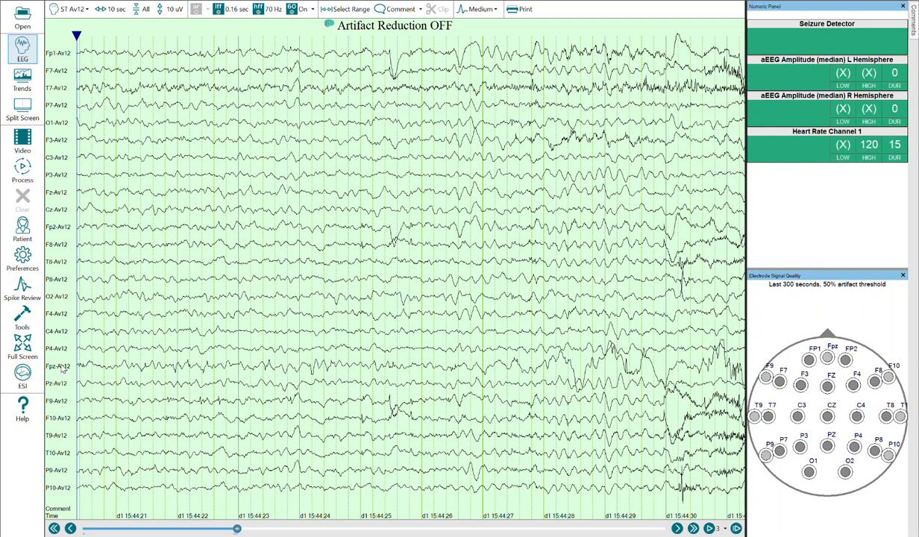
right_click(64, 230)
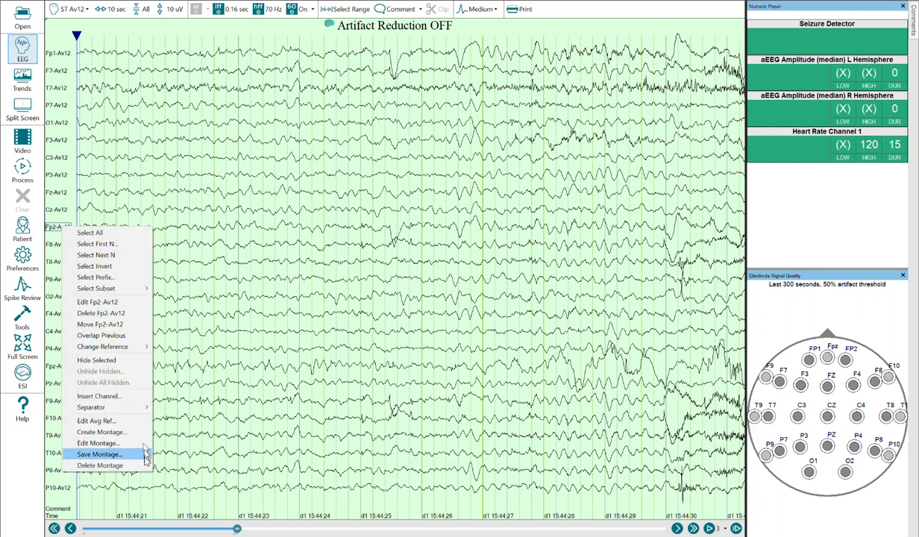
click(99, 454)
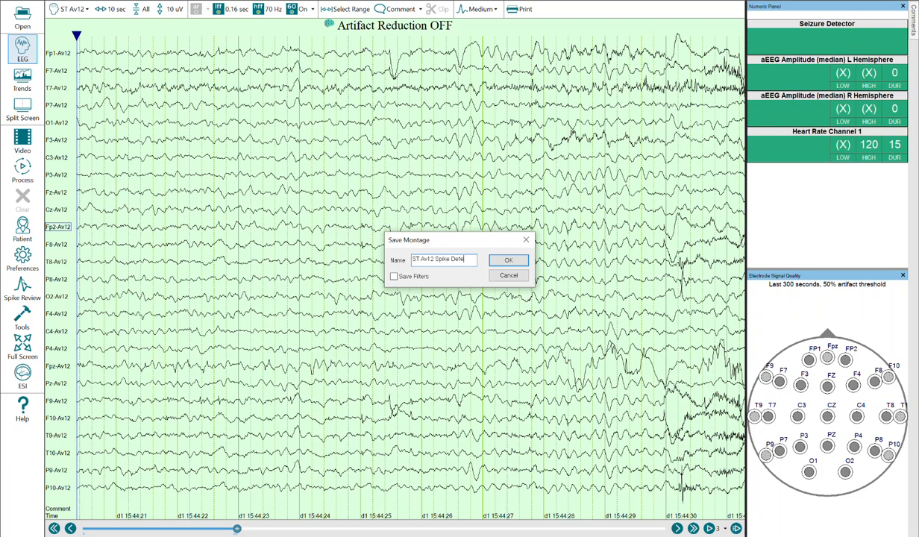
text(on Only)
key(Return)
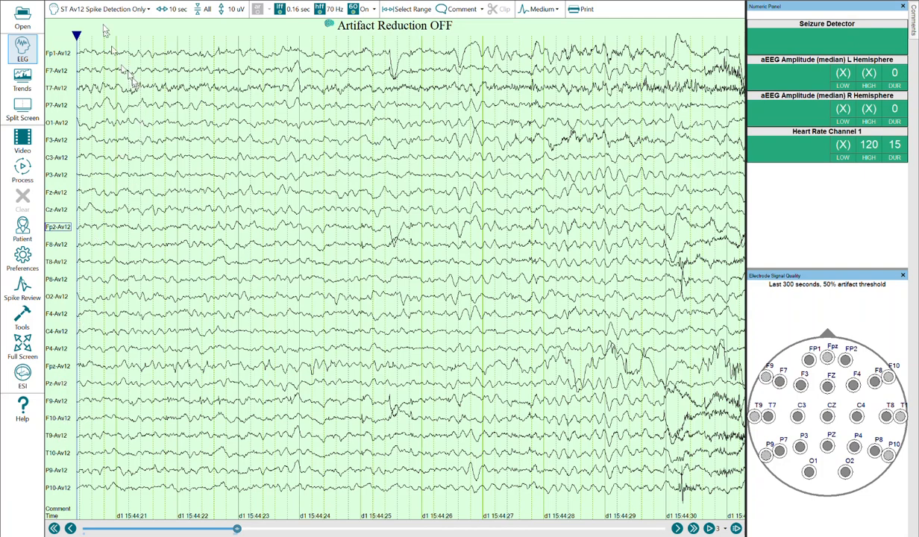
Move the F10-Av12 channel between O2-Av12 and F4-Av12 in the montage.
right_click(65, 58)
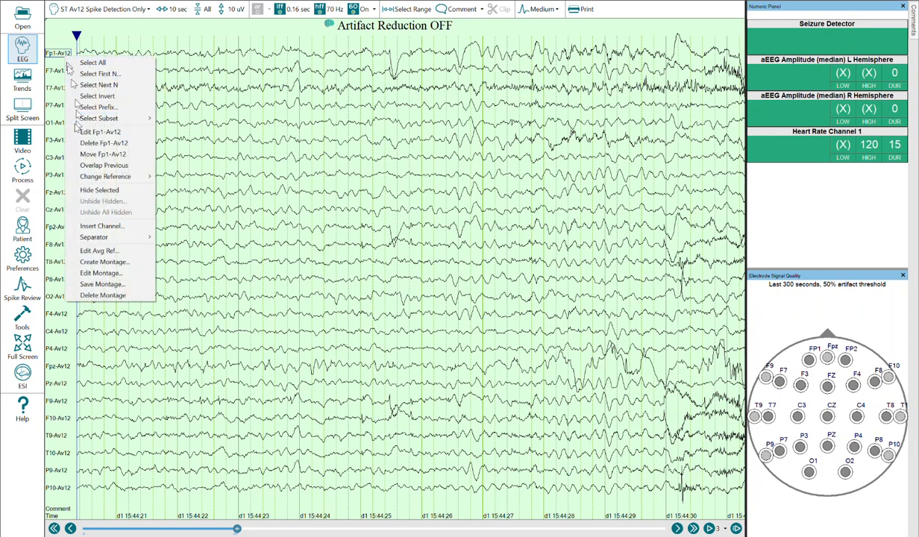
mouse_move(90, 239)
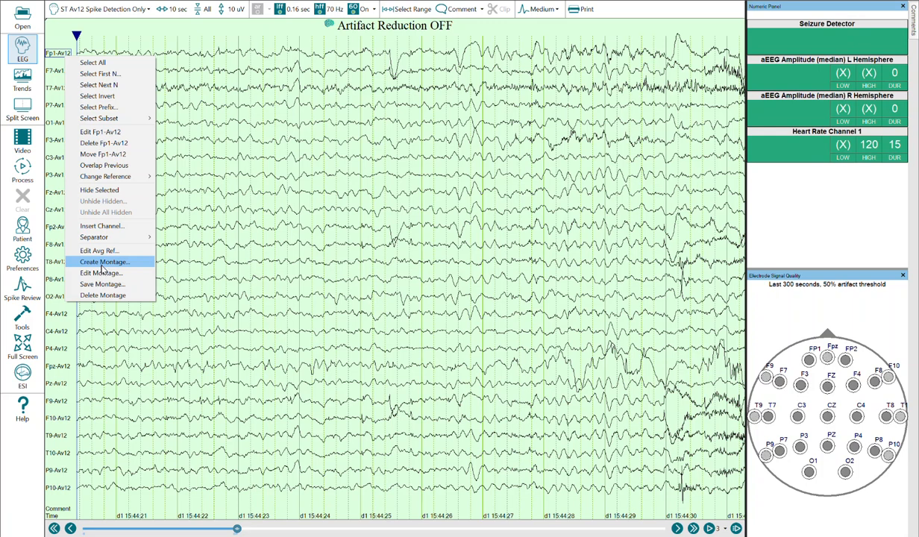
click(53, 69)
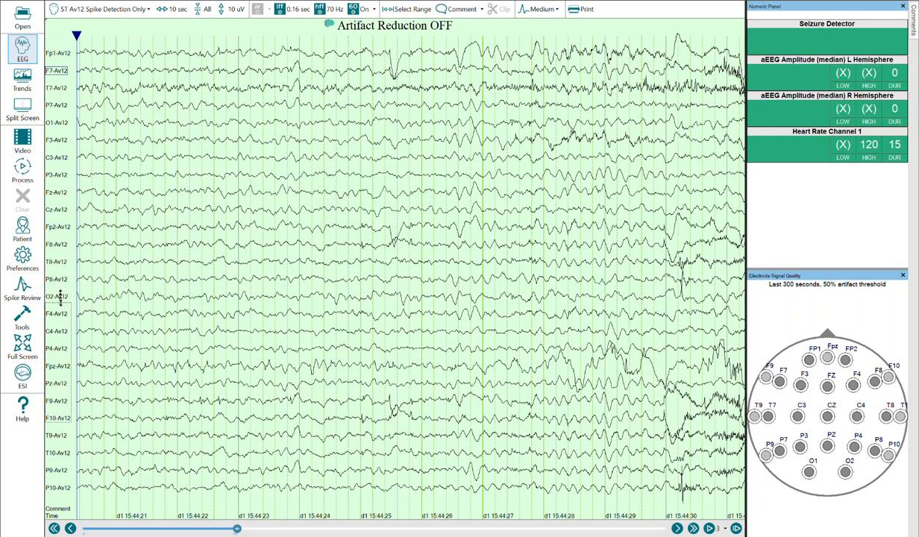
drag(61, 297, 63, 307)
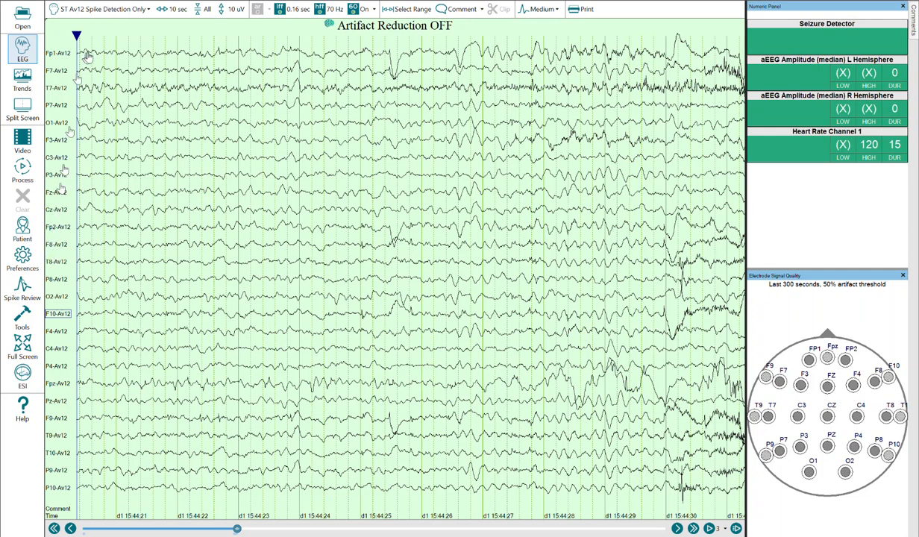
Switch the displayed montage to ST Av12.
click(117, 12)
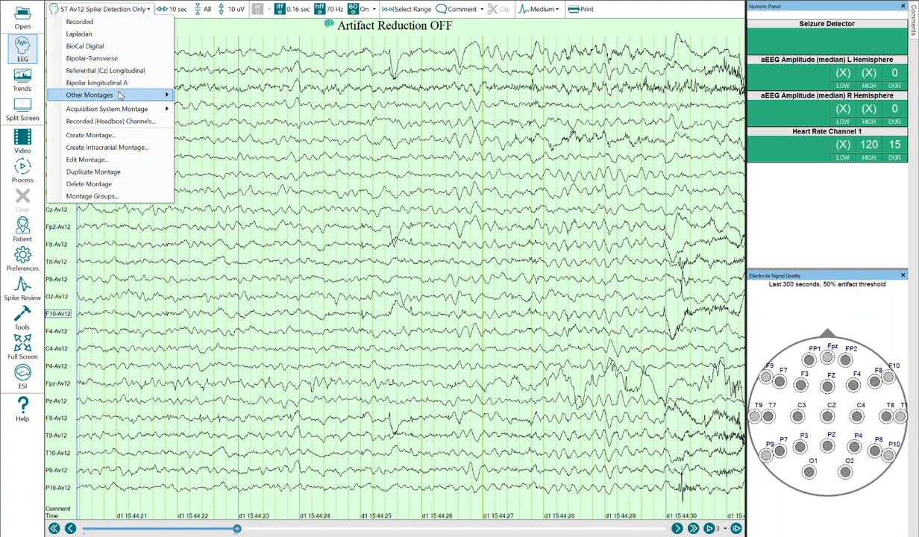
mouse_move(123, 95)
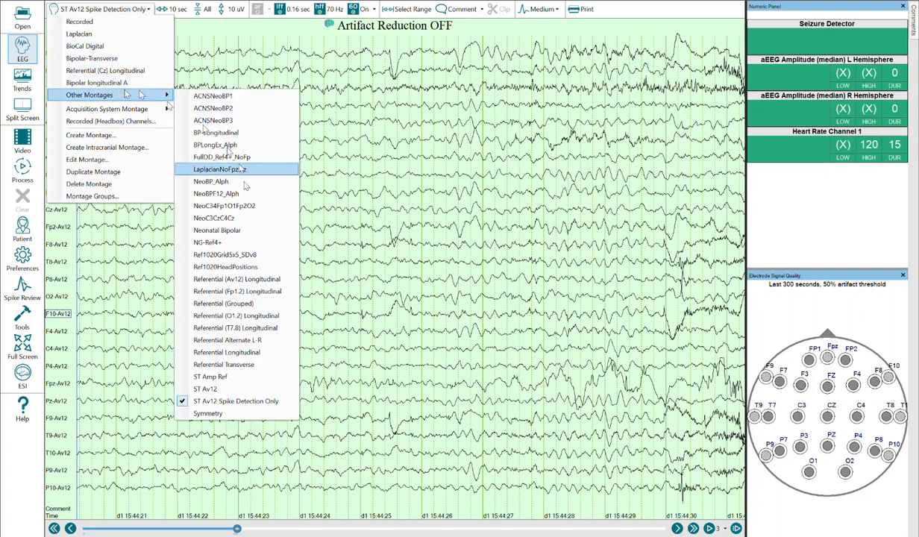
click(242, 389)
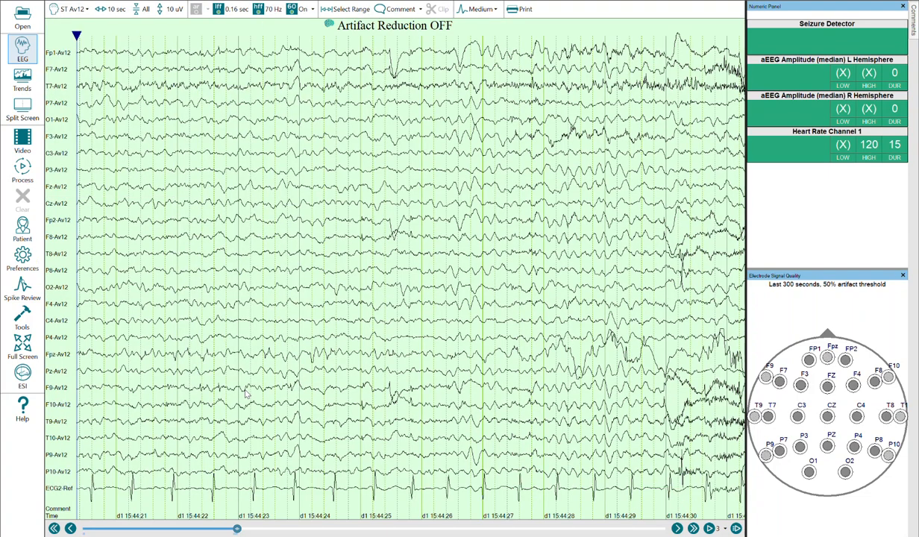
Start creating a new montage and set its channel system to 10-10.
right_click(56, 58)
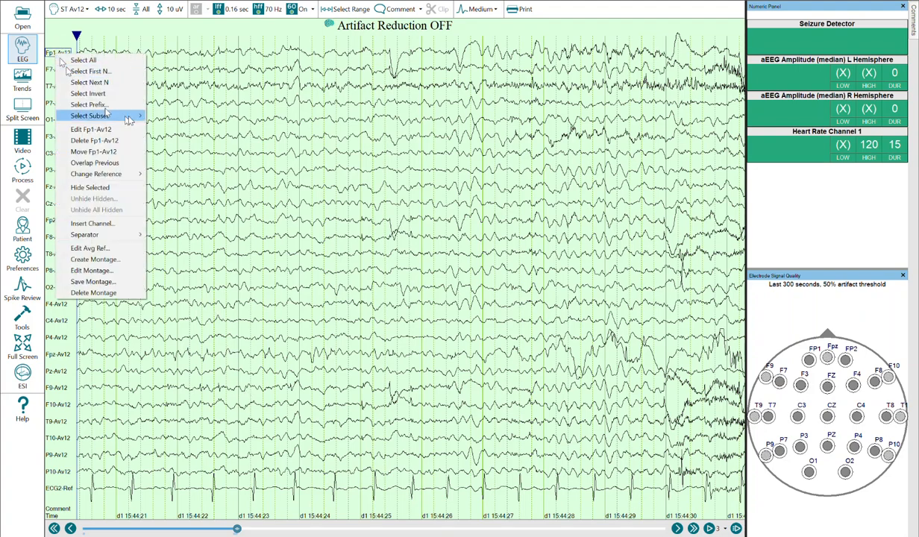
click(132, 264)
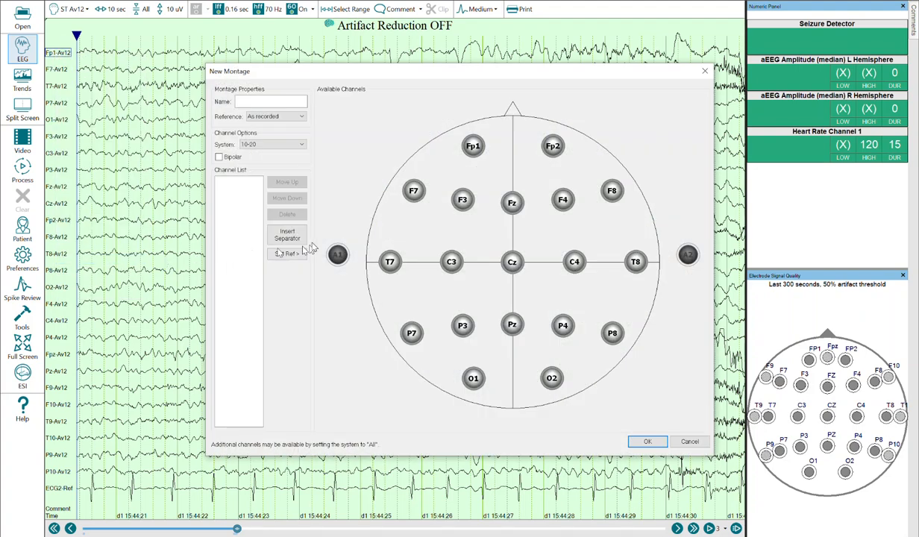
click(297, 146)
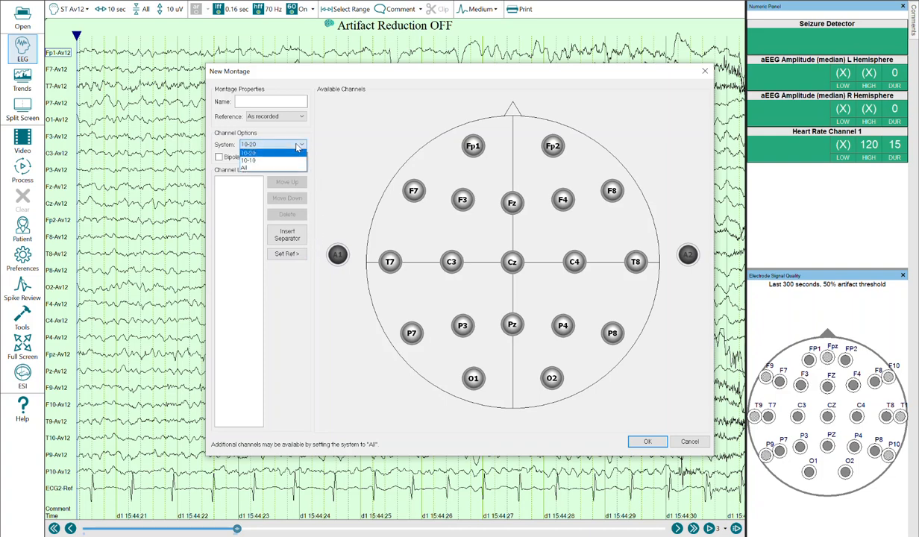
click(297, 159)
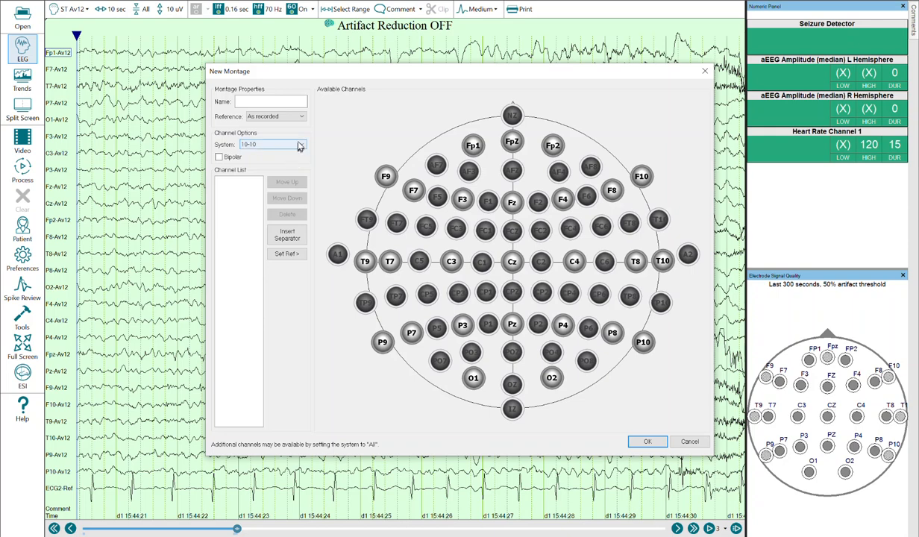
Set the channel system to All to view every available channel, and return it to 10-10.
click(300, 145)
click(282, 159)
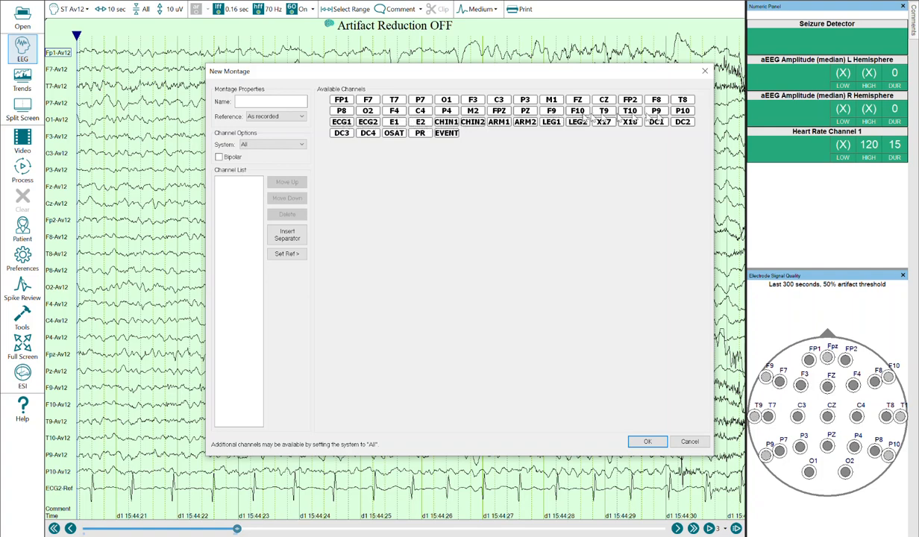
click(302, 145)
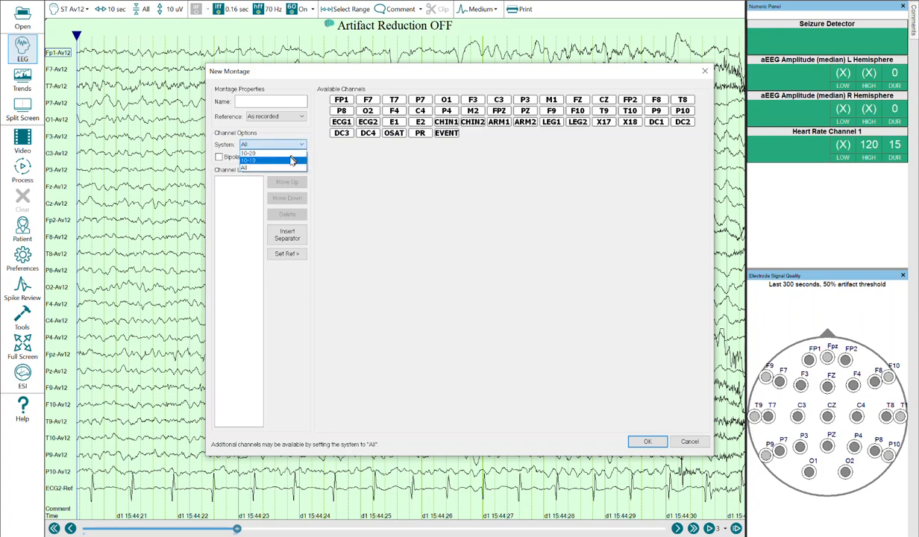
click(291, 161)
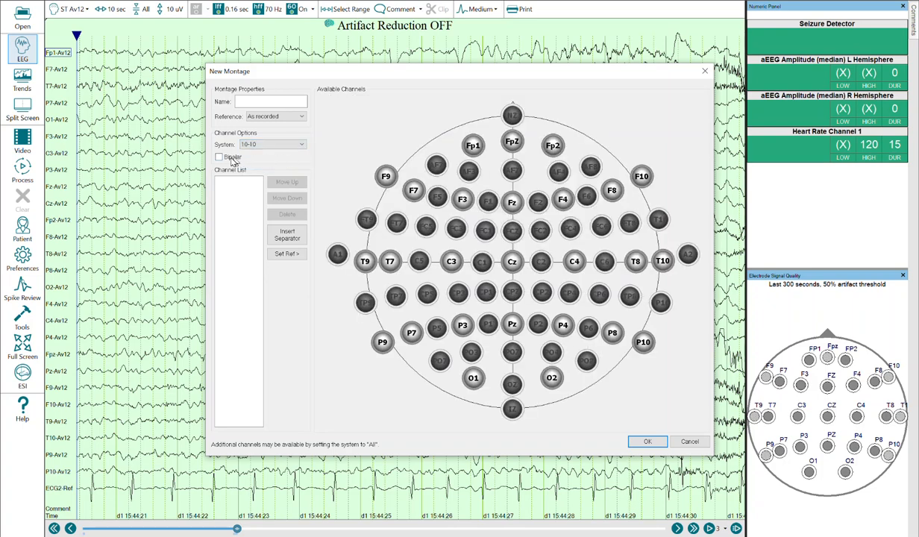
Try adding the bipolar channels Fp1-F9 and F9-T9, delete both, and turn off the Bipolar option.
click(385, 176)
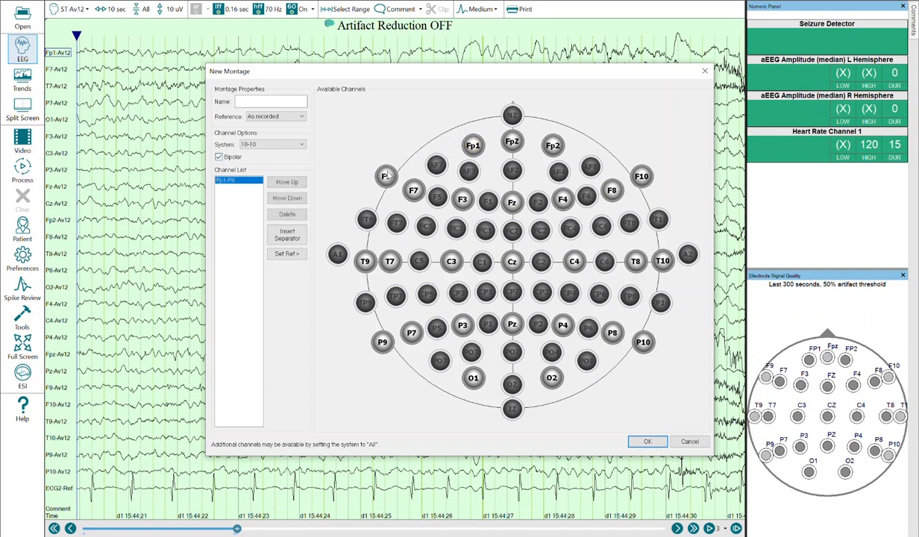
click(364, 261)
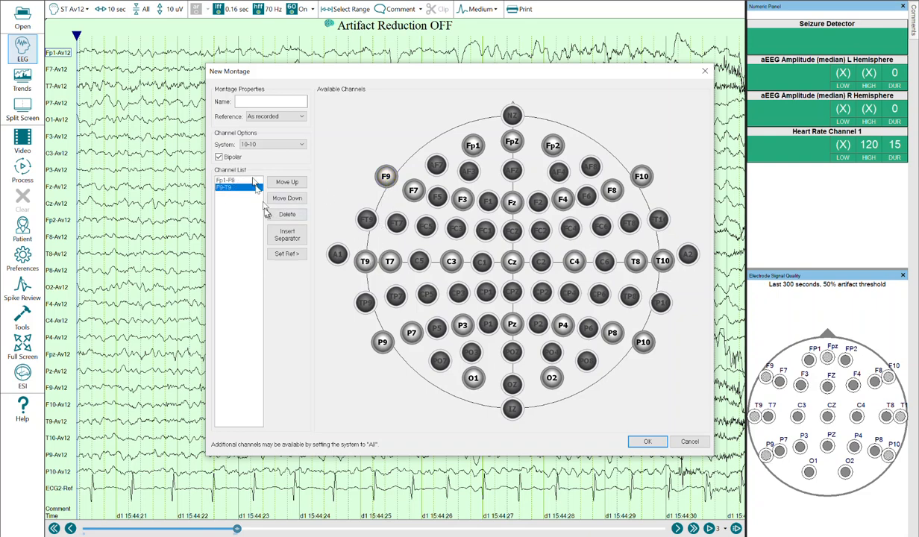
click(287, 214)
click(235, 182)
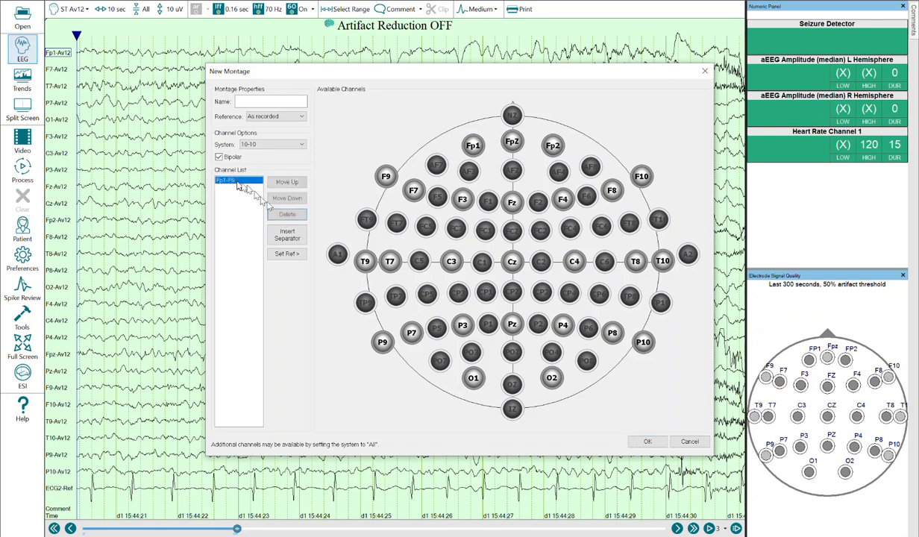
click(287, 214)
click(218, 157)
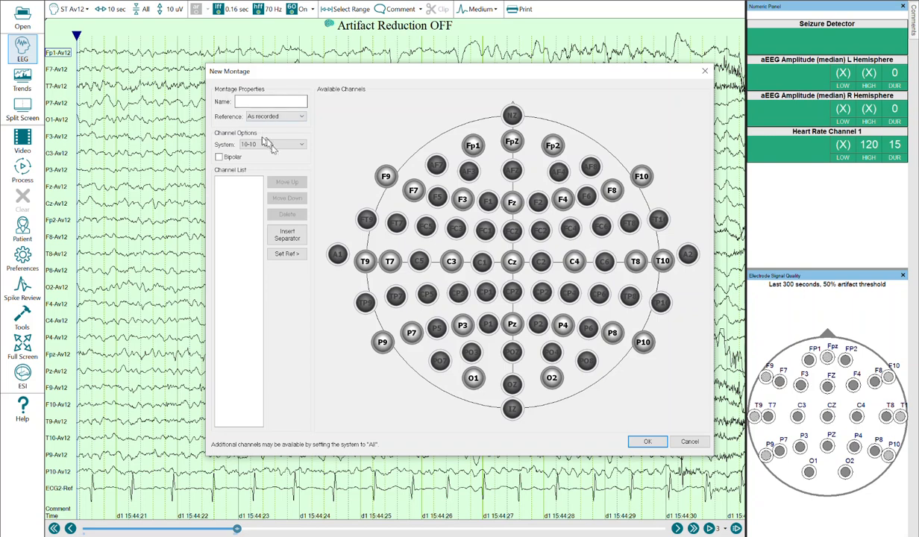
Add the outer left-hemisphere electrodes Fp1, F9, T9, P9 and O1 to the new montage's channel list.
click(467, 144)
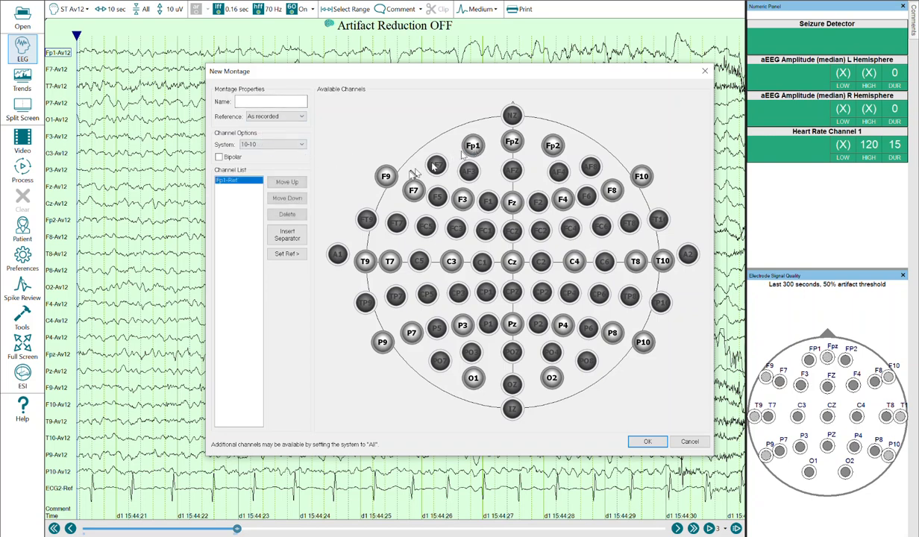
click(385, 176)
click(362, 259)
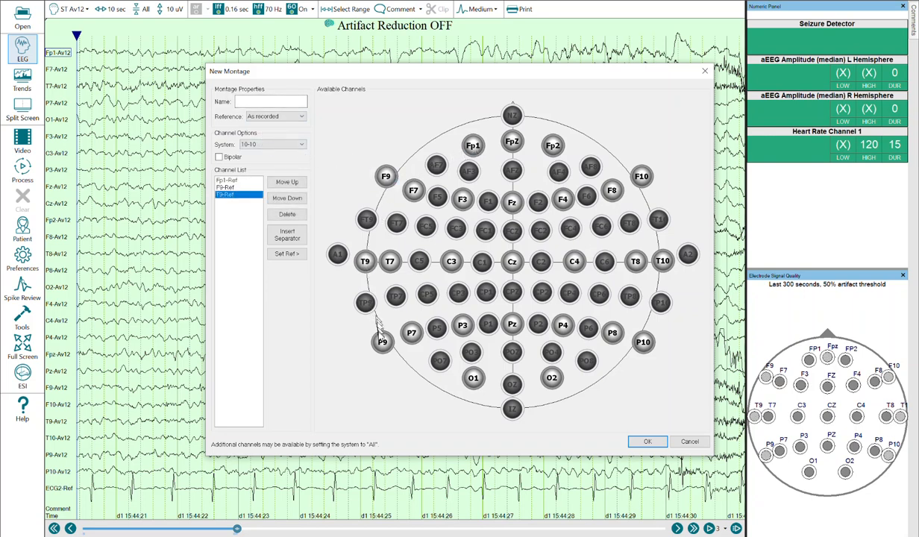
click(380, 338)
click(470, 379)
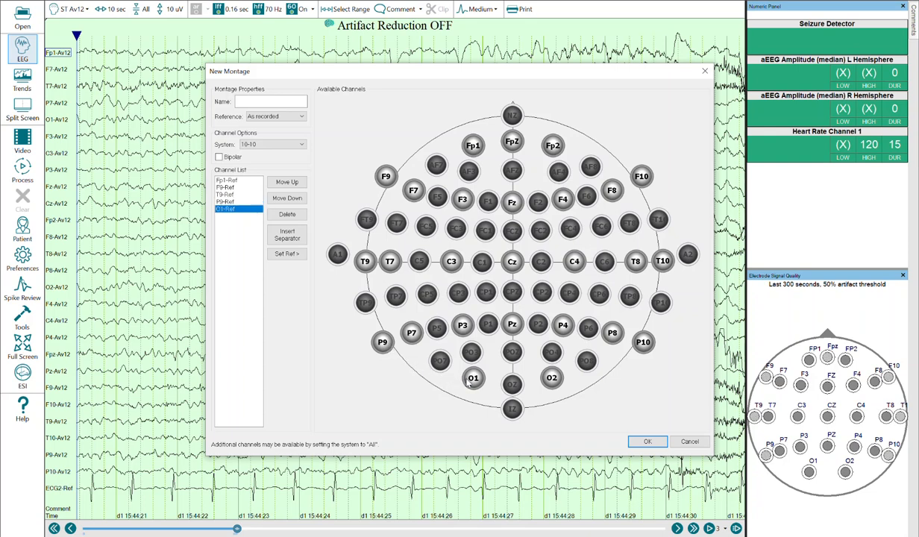
Add the left temporal channels F7, T7, P7 and the parasagittal channels F3, C3, P3, O1 to the montage.
click(412, 191)
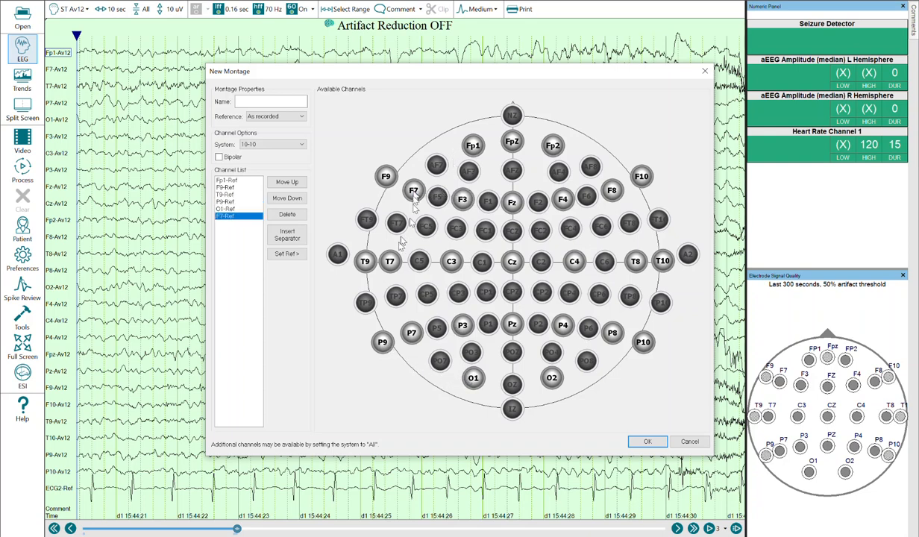
click(391, 261)
click(409, 331)
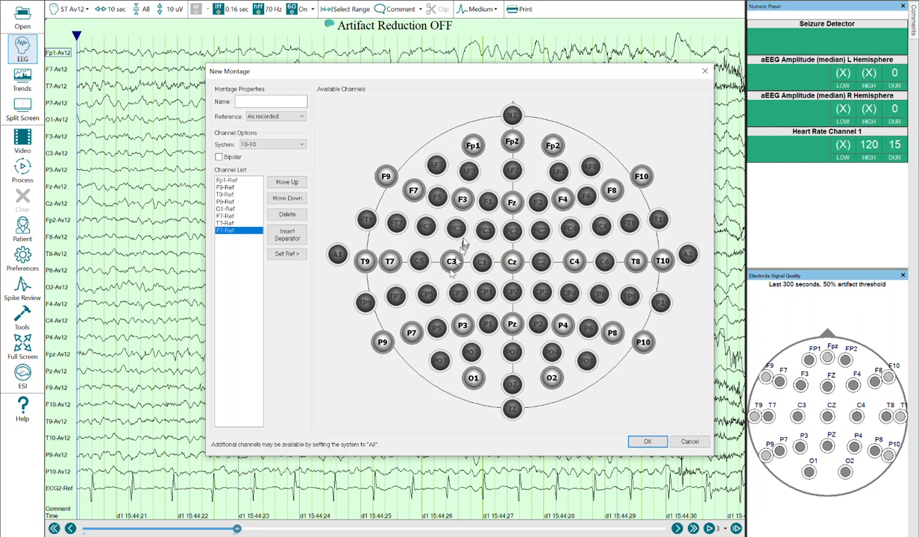
click(460, 199)
click(450, 261)
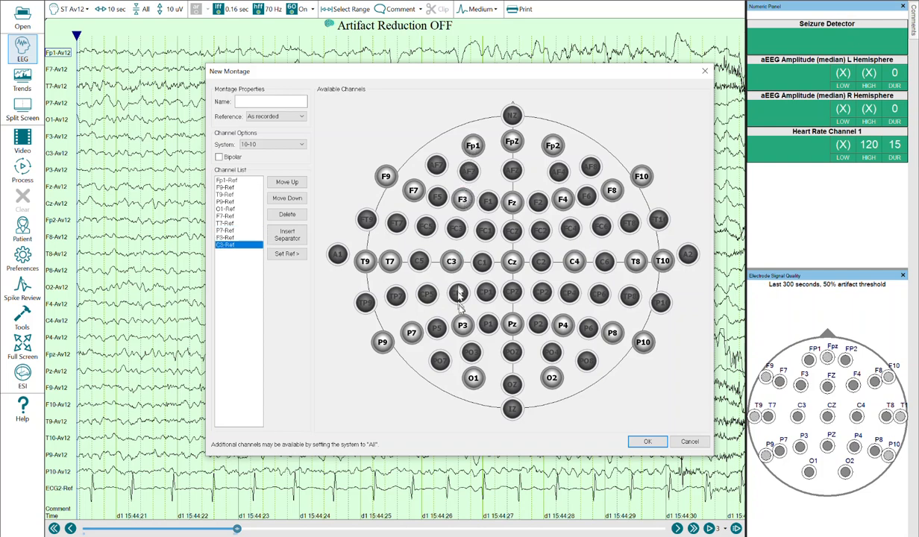
click(462, 327)
click(470, 376)
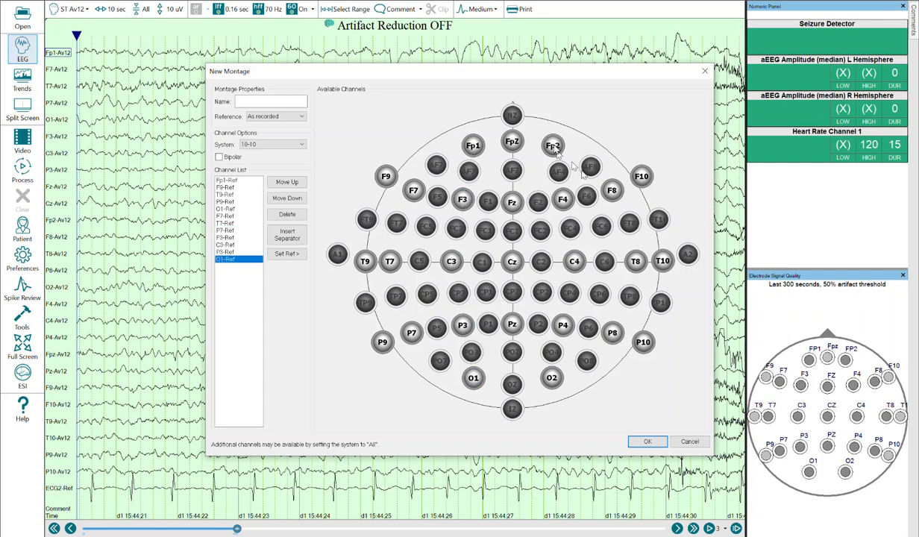
Add the midline electrodes Fz, Cz and Pz to the montage's channel list.
click(511, 202)
click(511, 261)
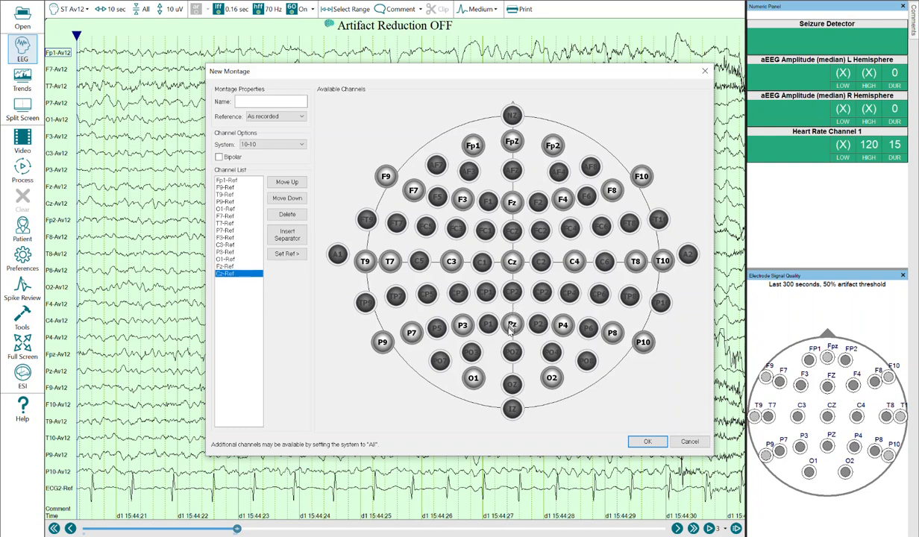
click(512, 324)
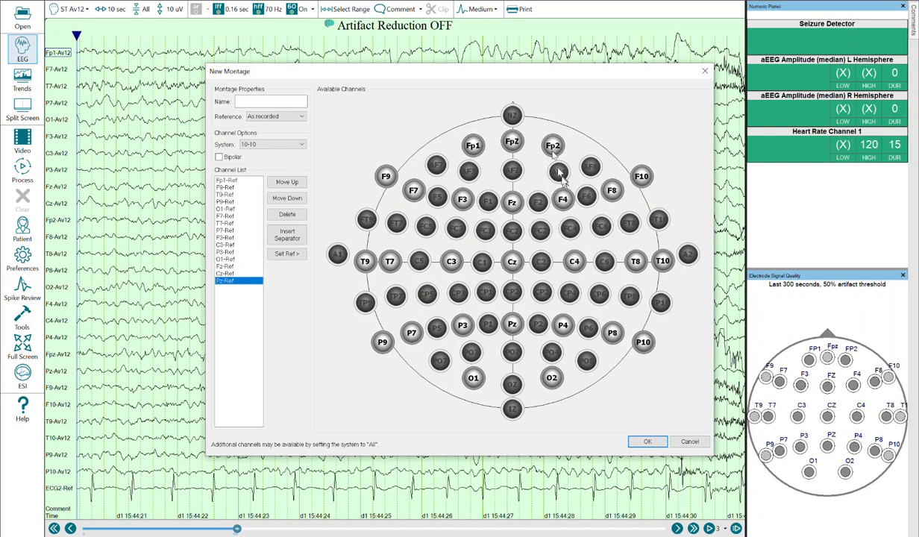
Add the right parasagittal channels F4, C4, P4 and the right temporal channels F8, T8, P8 to the montage.
click(561, 199)
click(573, 261)
click(563, 325)
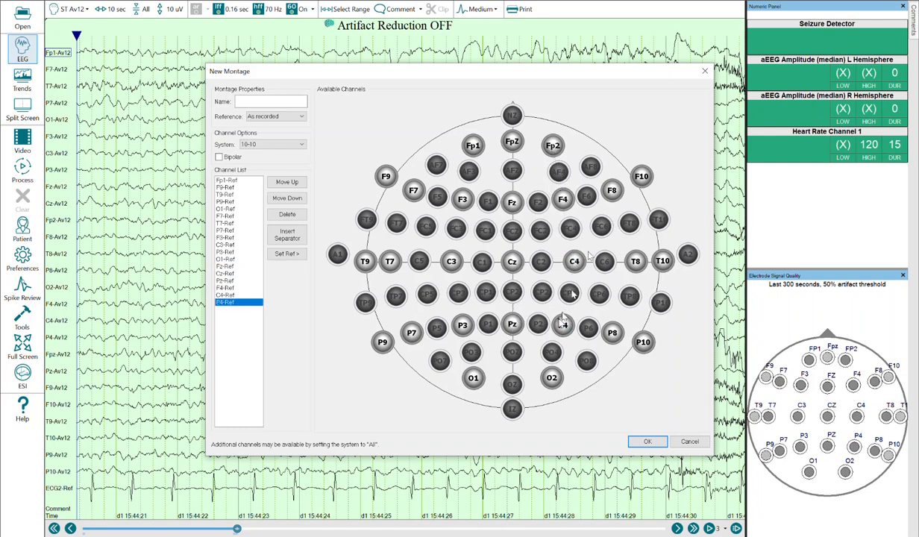
click(611, 191)
click(634, 261)
click(612, 330)
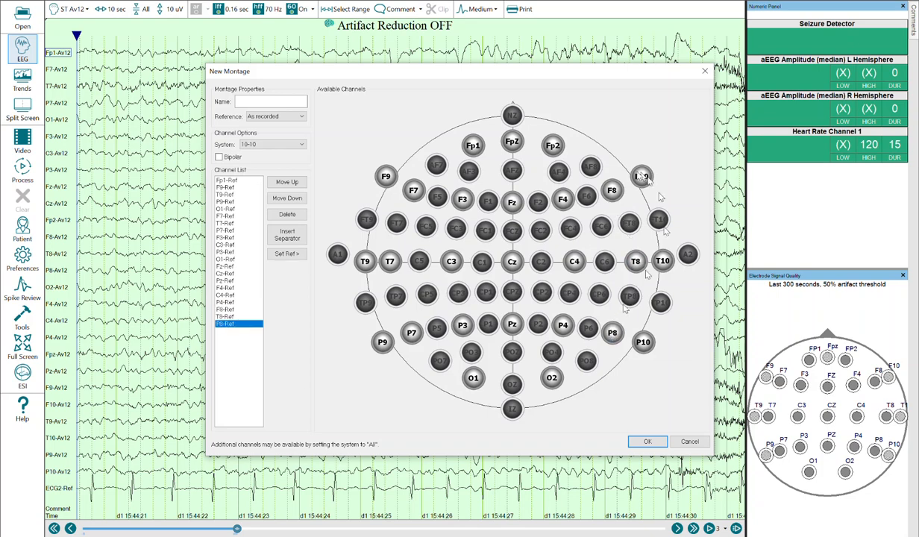
Add the outer right-hemisphere electrodes Fp2, F10, T10, P10 and O2 to the channel list.
click(552, 145)
click(642, 176)
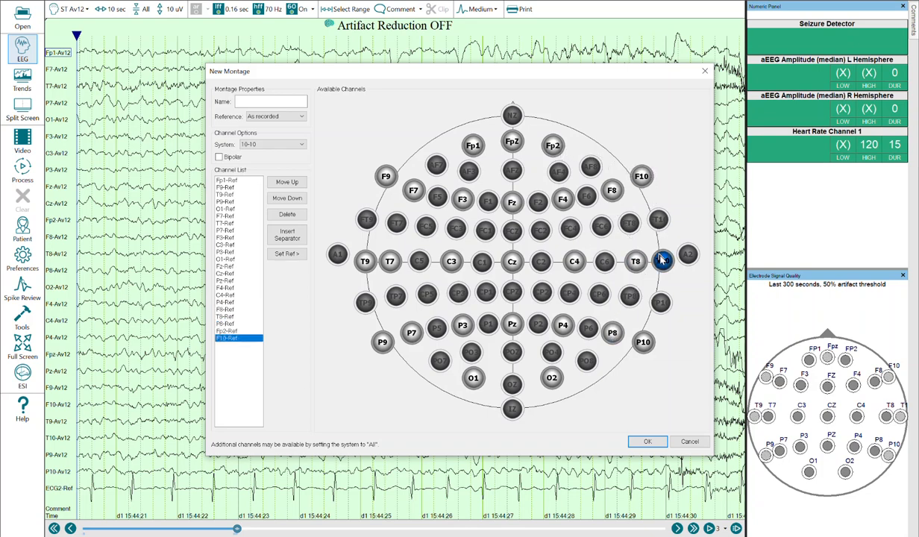
click(661, 258)
click(642, 341)
click(552, 379)
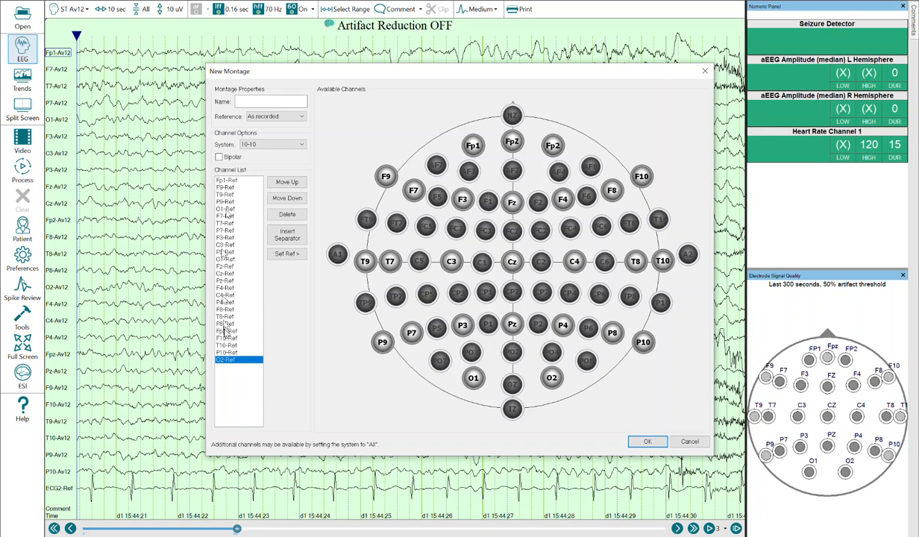
Name the new montage StAvgAll, keep its channels on the recorded reference, and create it.
click(282, 254)
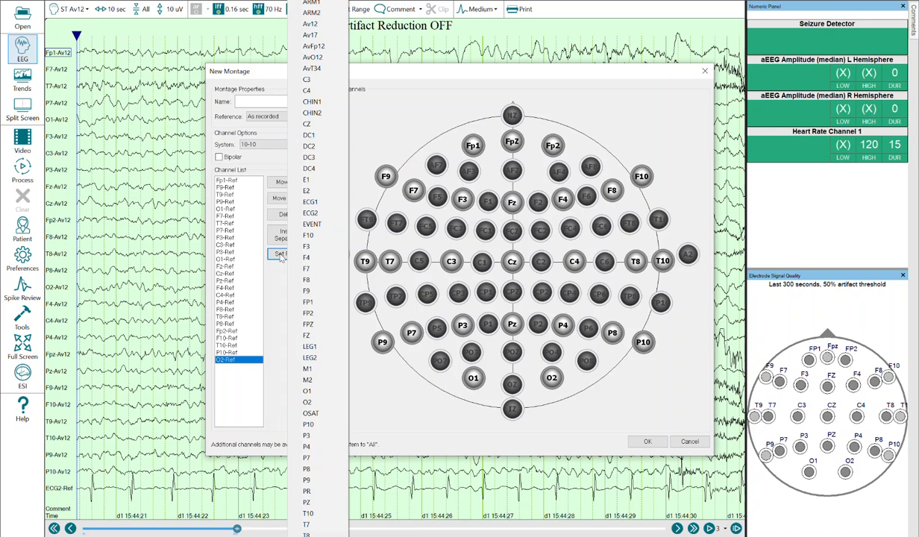
click(275, 270)
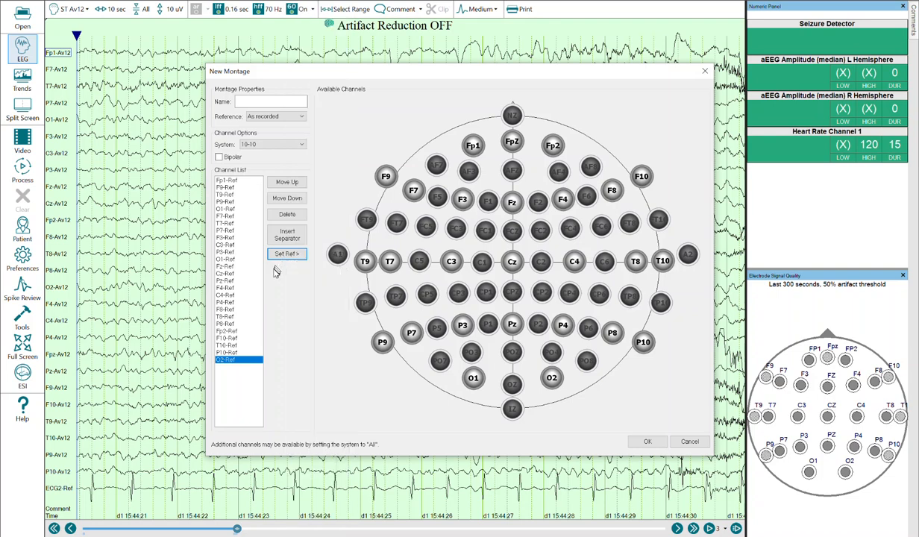
click(267, 102)
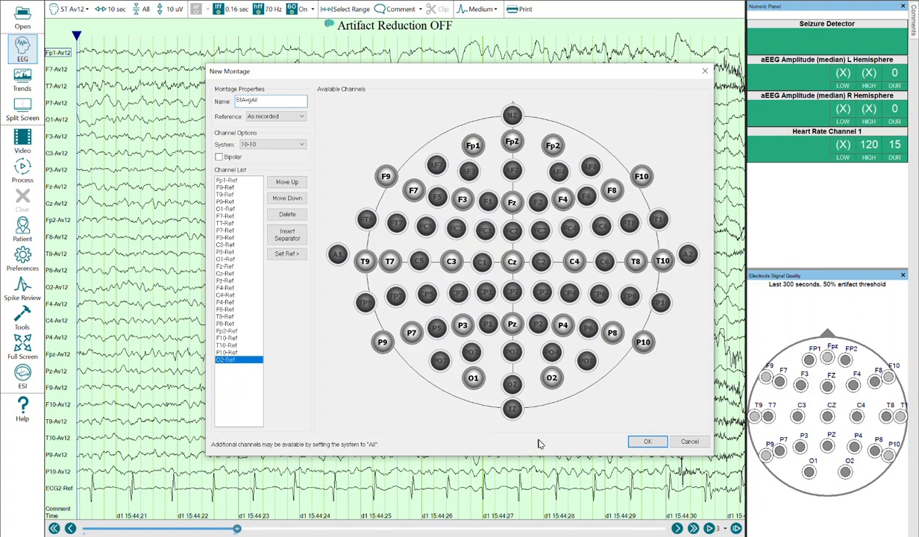
click(642, 441)
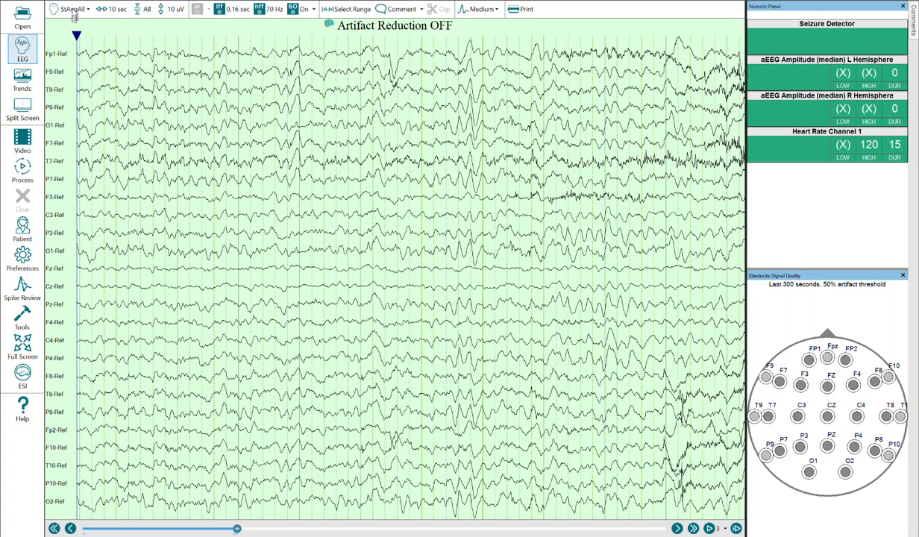
click(73, 10)
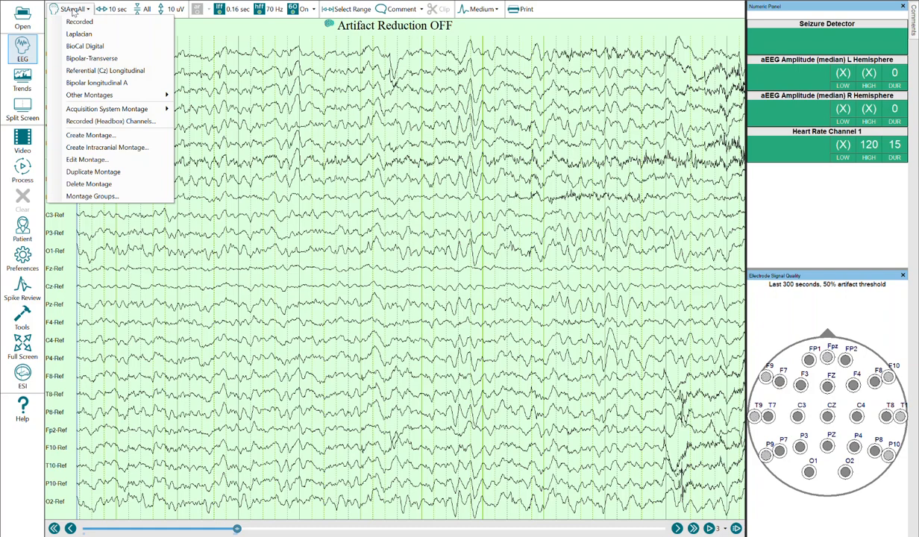
click(73, 10)
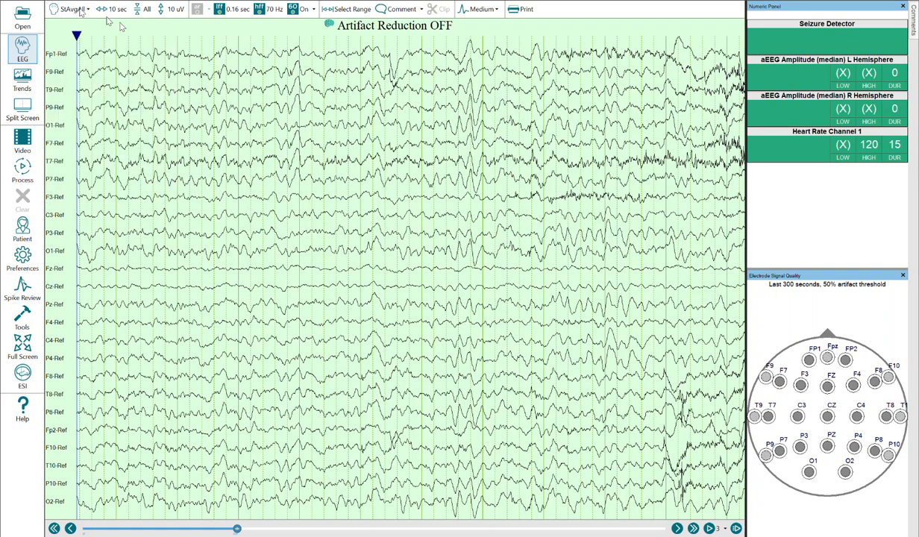
Select all the channels of the displayed StAvgAll montage using a subset selection.
right_click(64, 60)
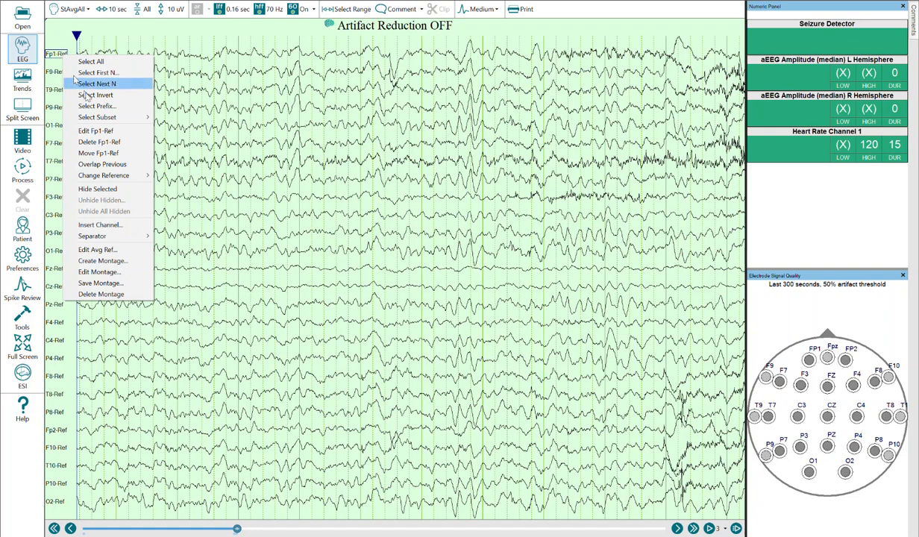
mouse_move(97, 117)
click(188, 118)
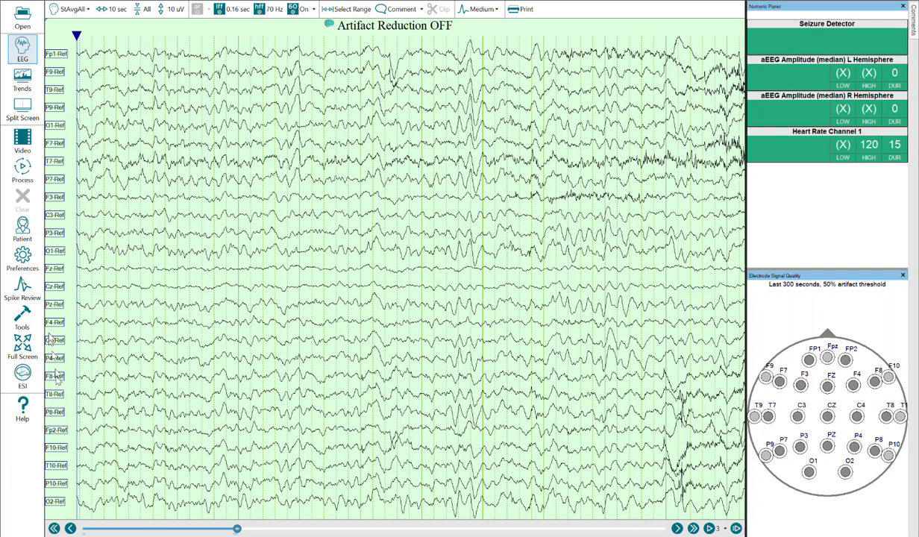
Define an average reference named AvgAll from all scalp electrodes, excluding M1, M2, ECG and the other non-EEG inputs.
right_click(55, 132)
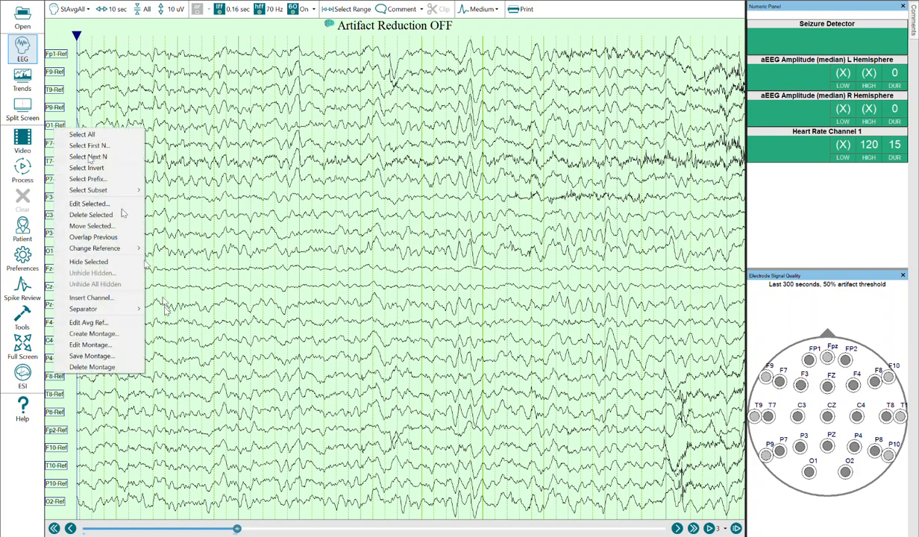
click(130, 322)
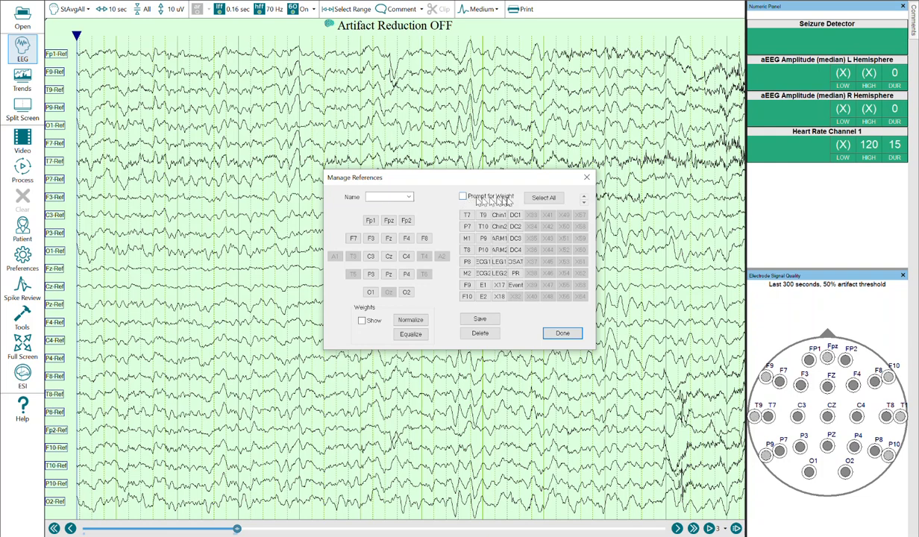
click(545, 198)
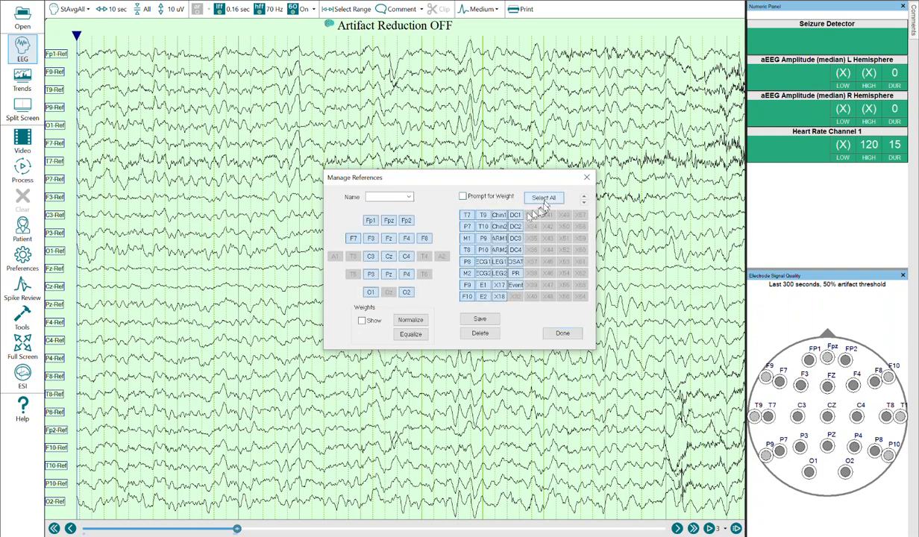
click(469, 275)
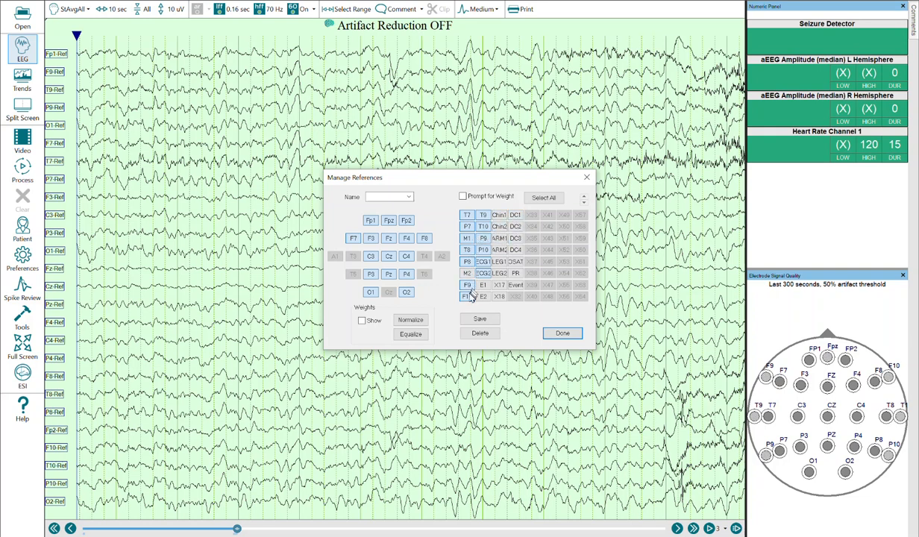
click(467, 237)
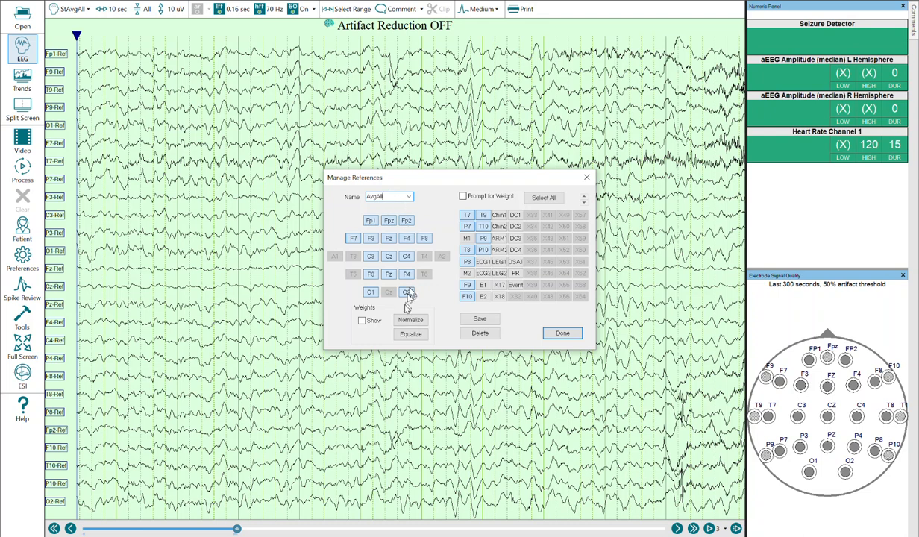
Show, equalize and normalize the electrode weights of the AvgAll reference, save it, and finish managing references.
click(413, 321)
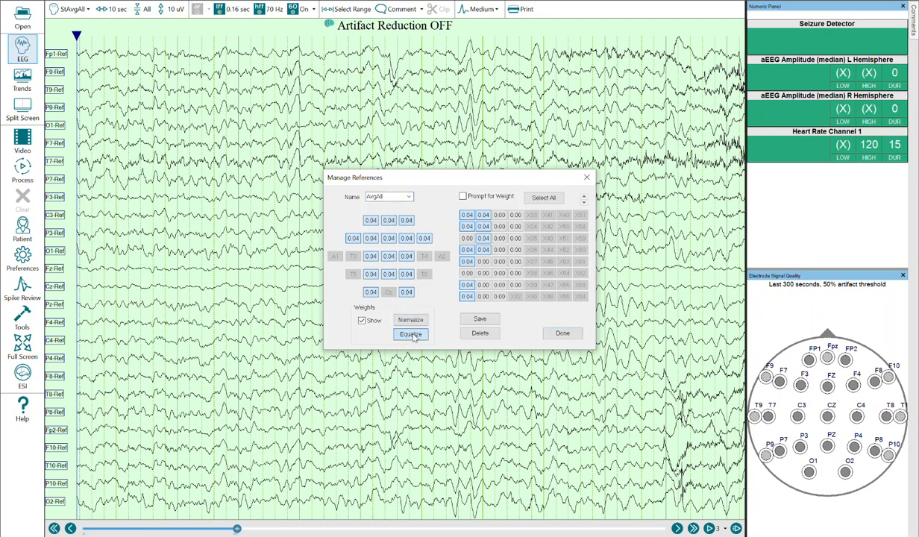
click(410, 320)
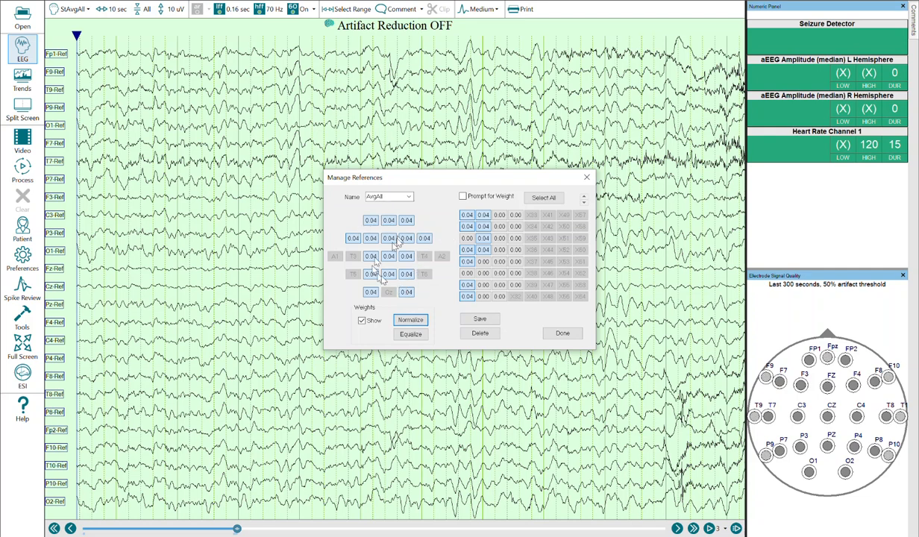
click(482, 320)
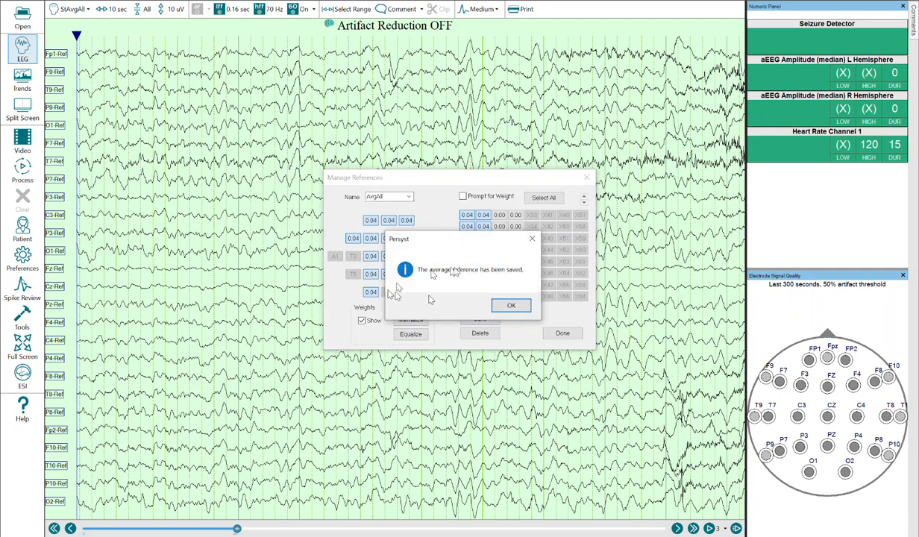
click(521, 303)
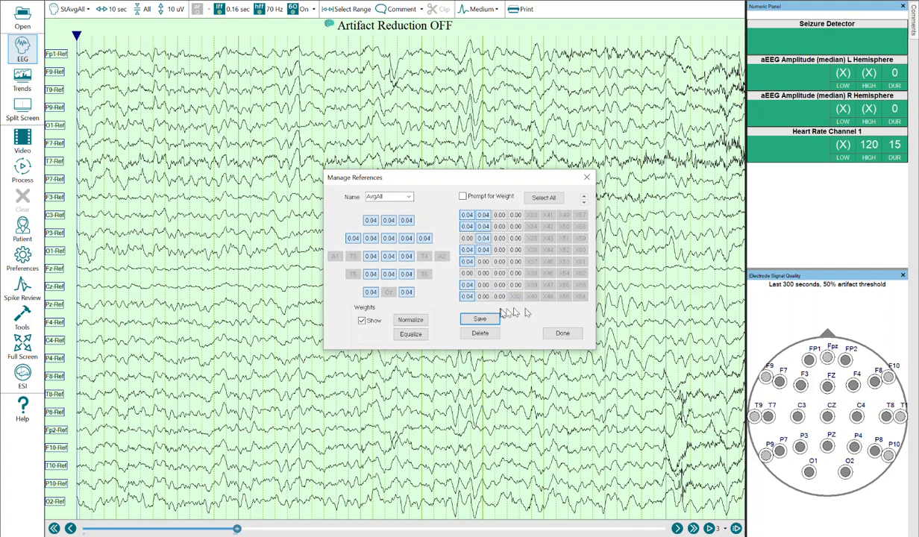
click(559, 332)
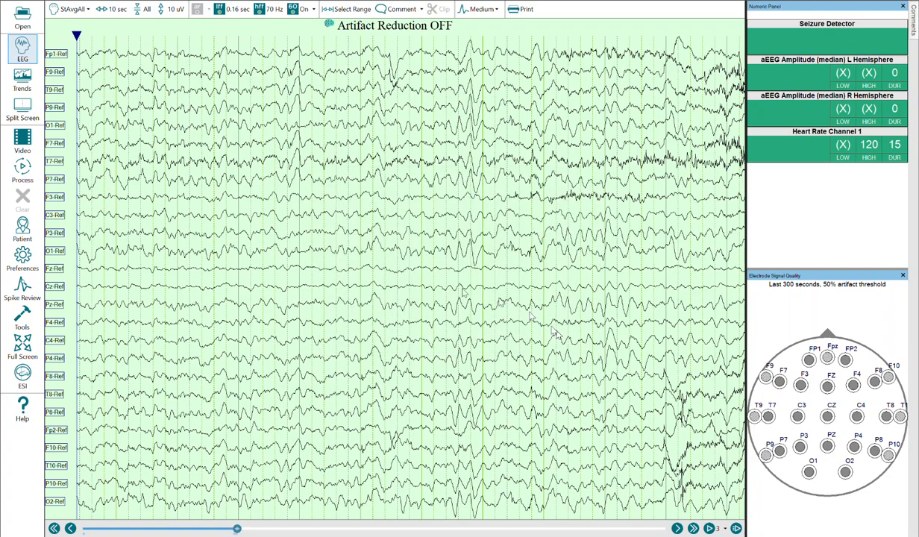
Change the reference of all selected channels to AvgAll.
right_click(63, 129)
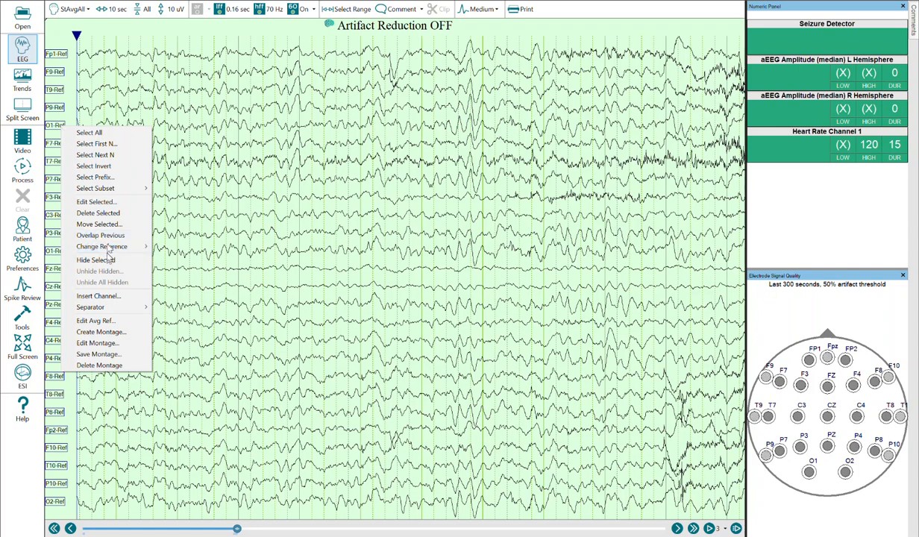
mouse_move(107, 249)
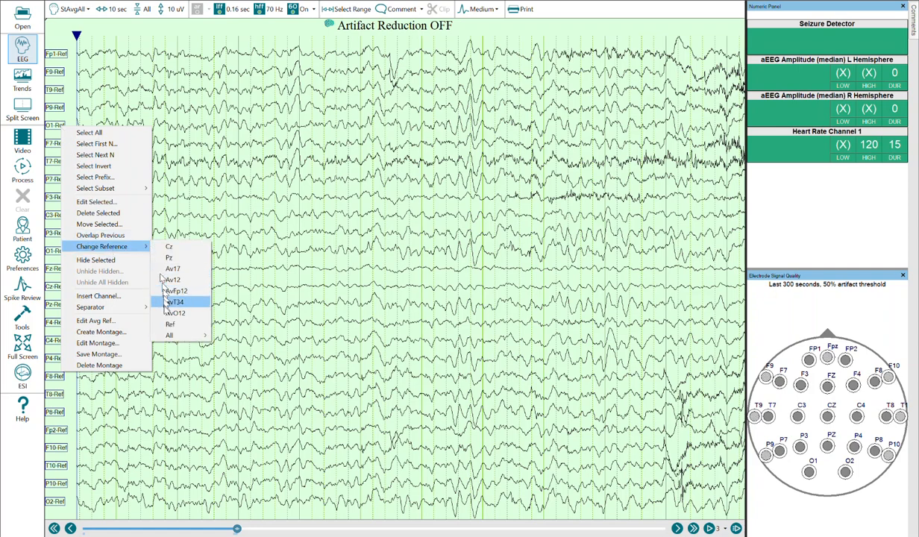
mouse_move(170, 336)
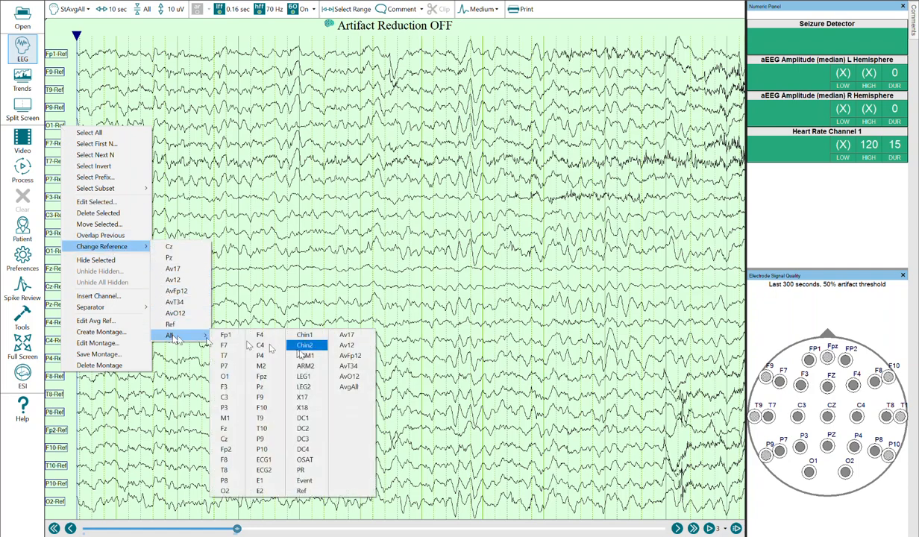
click(349, 387)
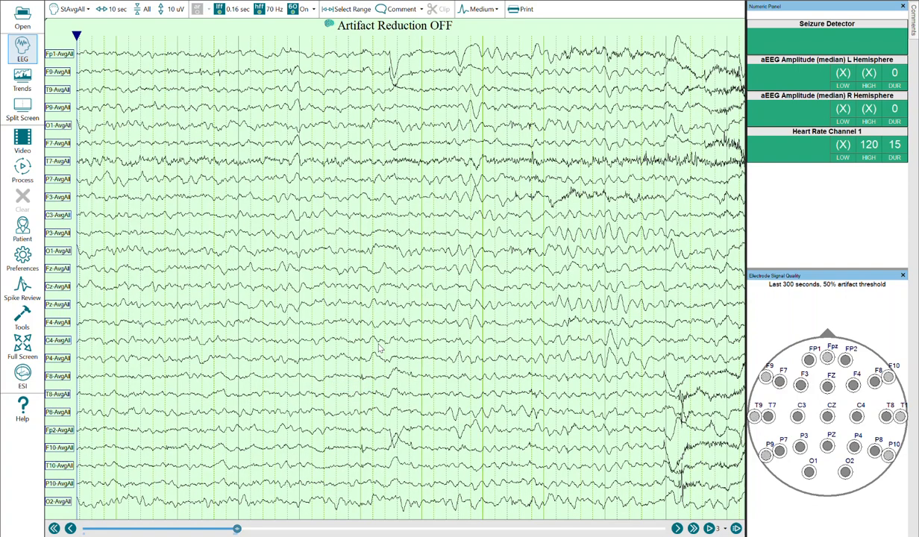
Save the re-referenced StAvgAll montage from the channel labels and confirm the save.
right_click(56, 57)
click(110, 283)
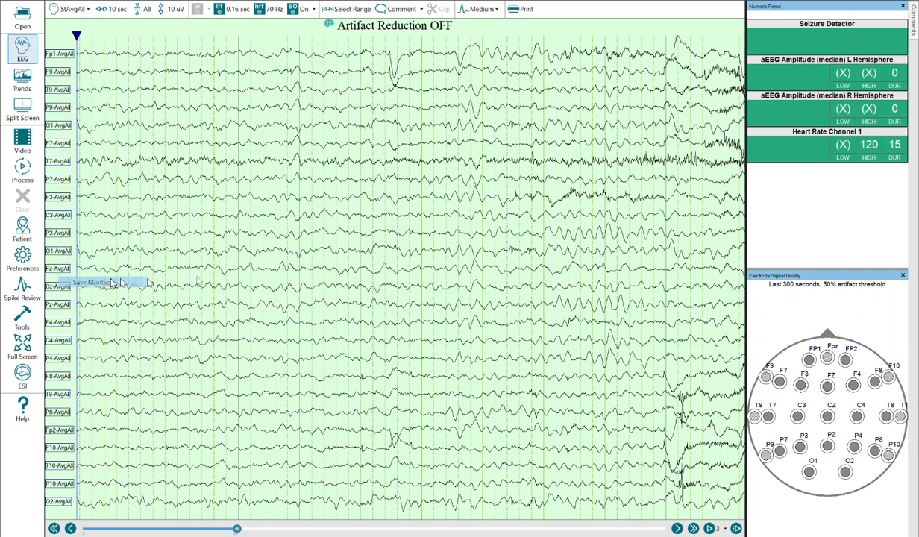
click(505, 260)
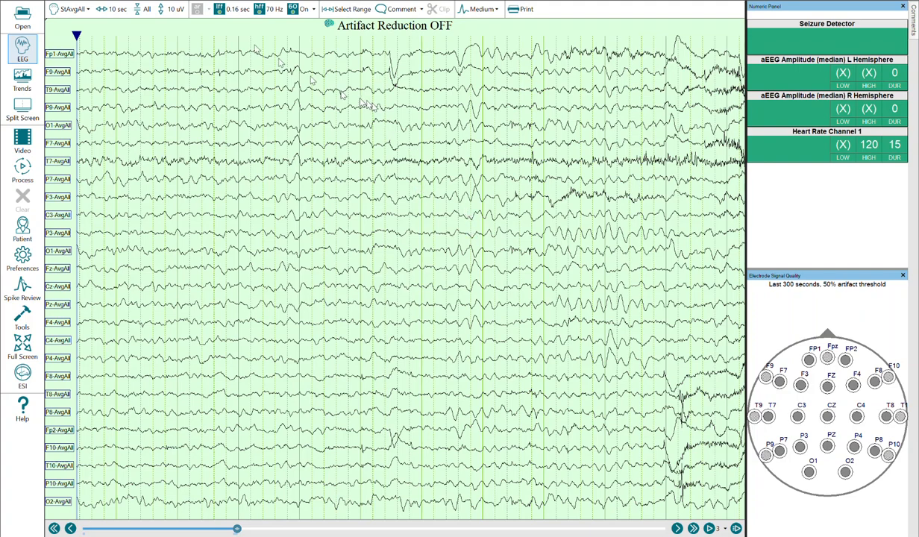
Show EEG and trends side by side, and open the template file Trend Settings Version P14.mmx for modification.
click(22, 111)
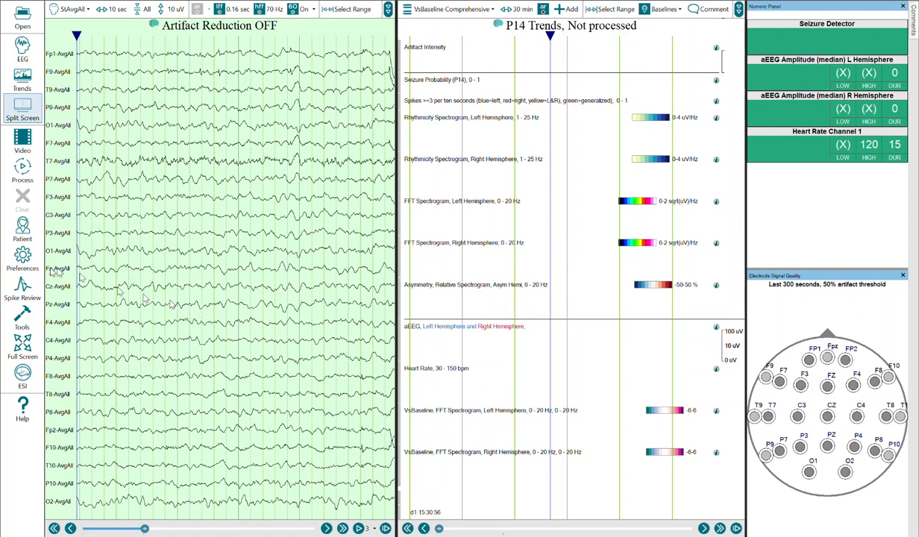
click(23, 256)
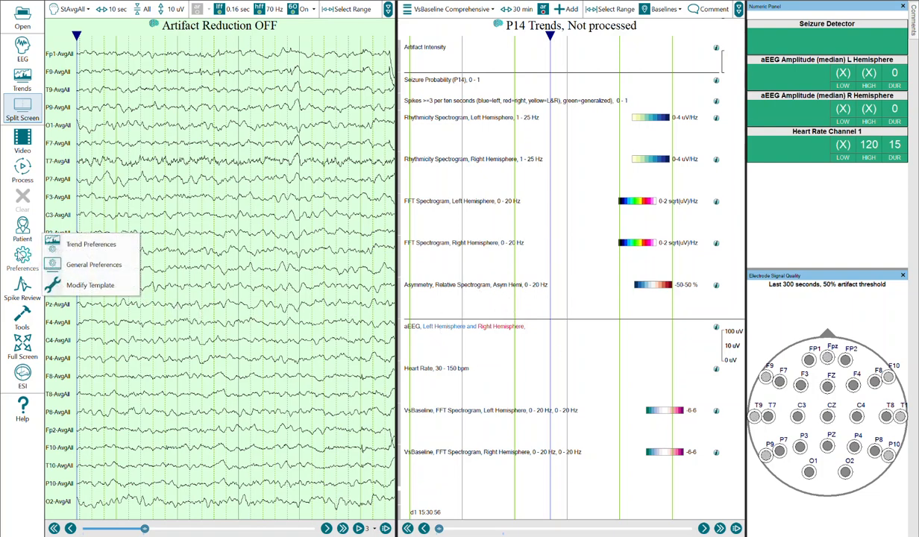
click(90, 284)
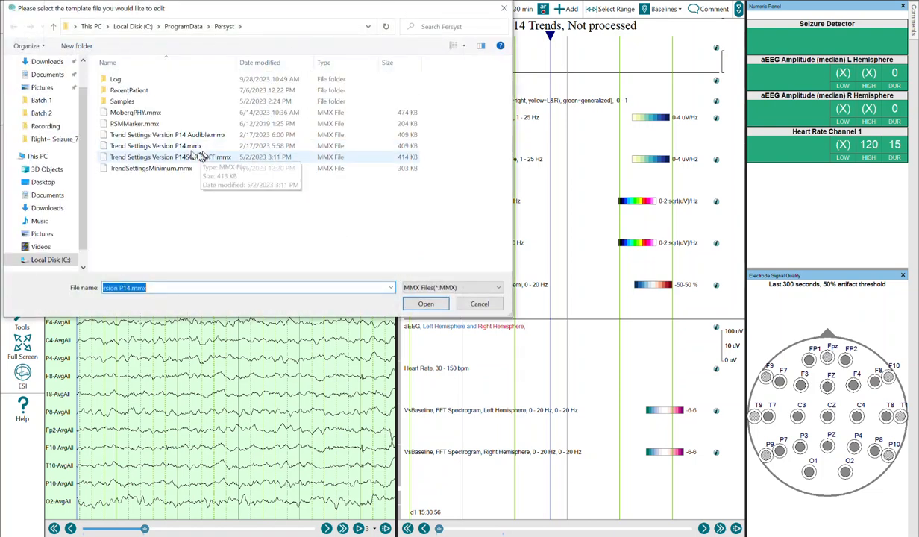
double_click(163, 147)
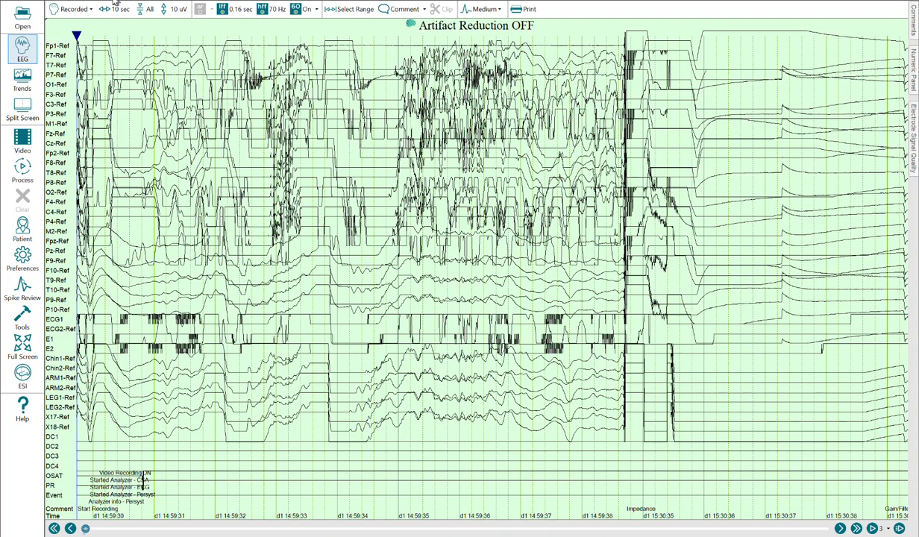
From the template's trend preferences, save a copy of the template as Trend Settings P14 ST.mmx in the Persyst folder.
click(21, 109)
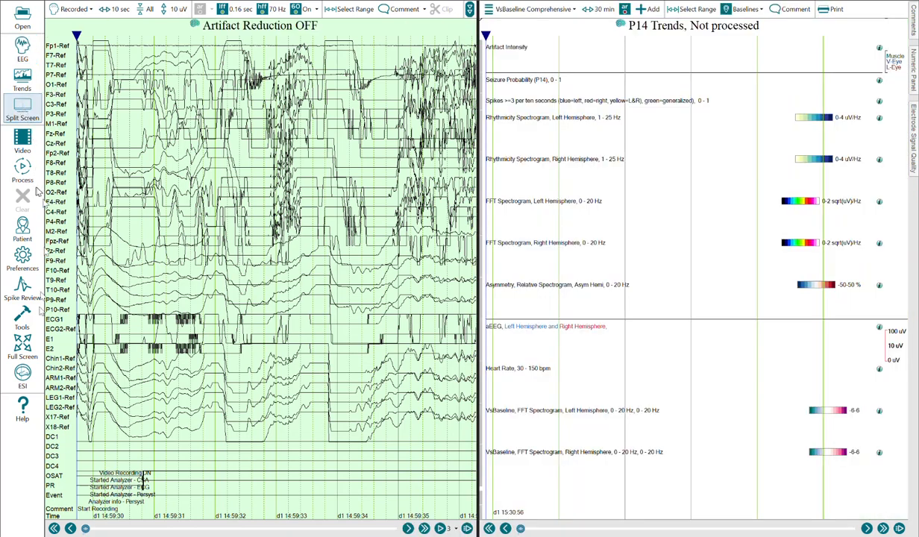
click(27, 260)
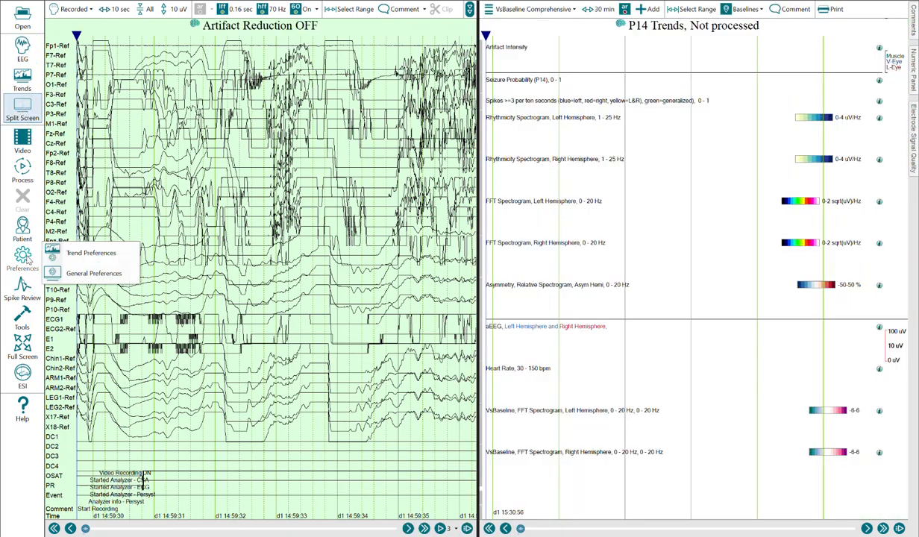
click(68, 252)
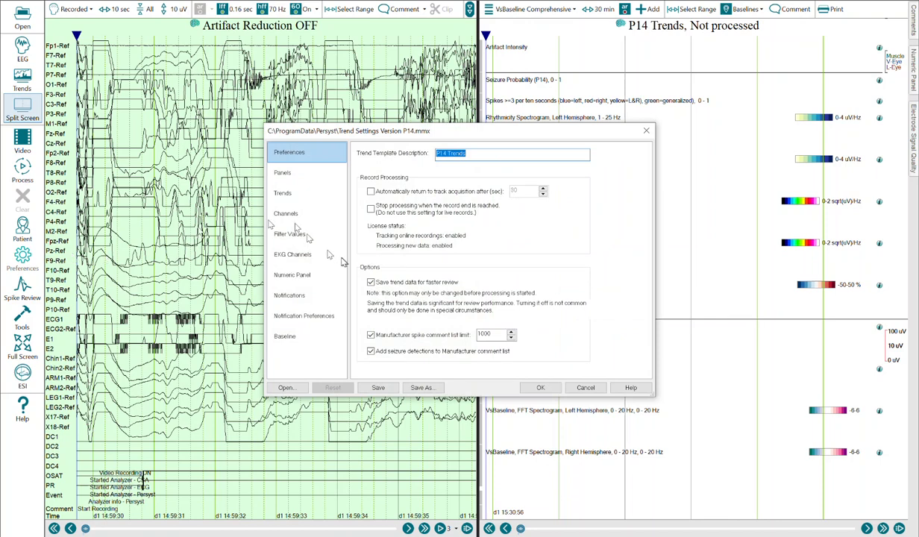
click(390, 387)
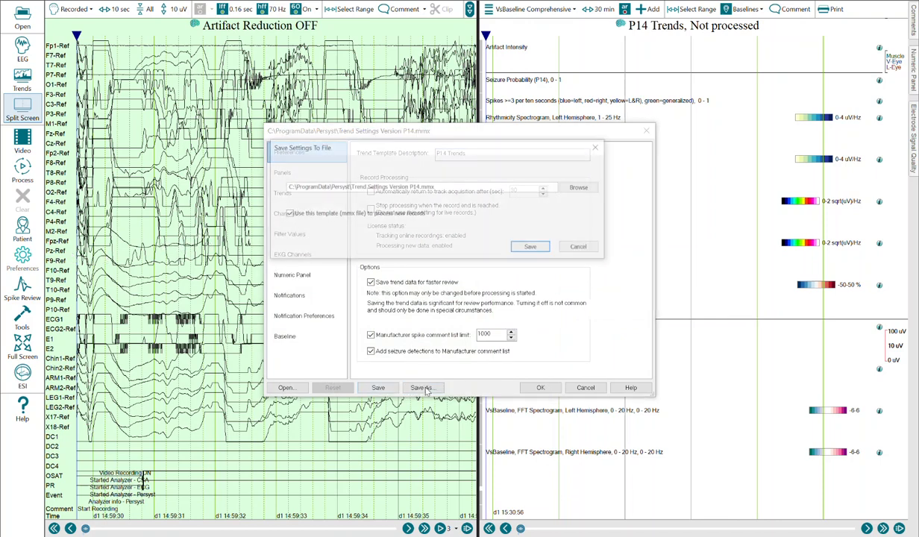
click(411, 187)
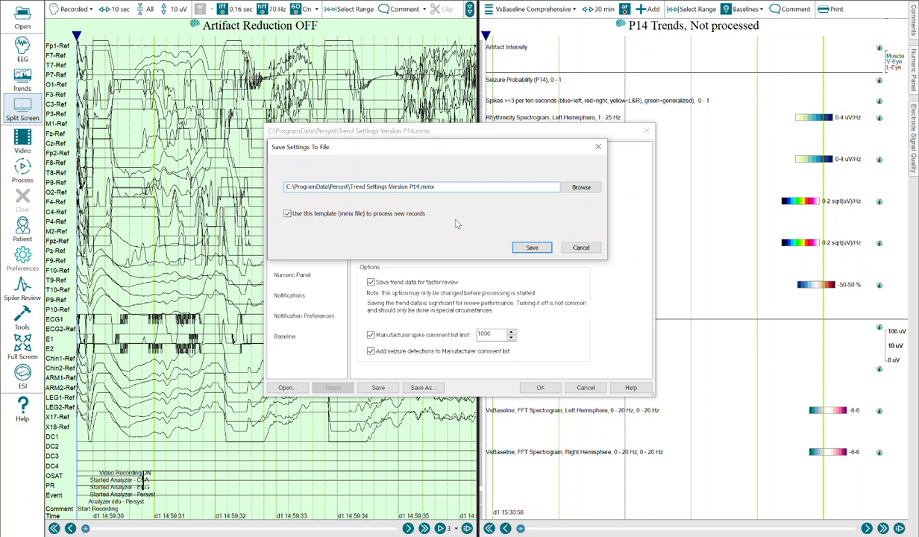
key(Delete)
key(Delete)
key(Delete)
key(Delete)
text(P)
click(543, 252)
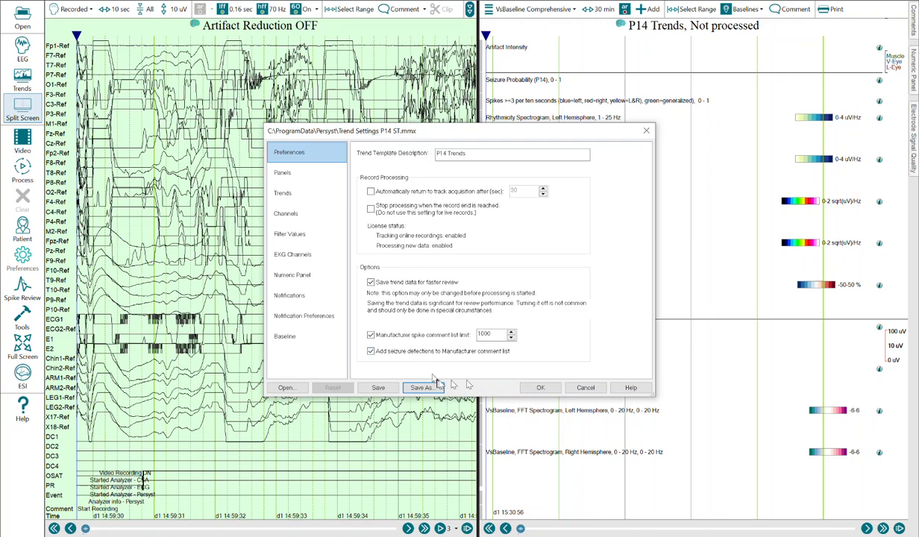
click(538, 387)
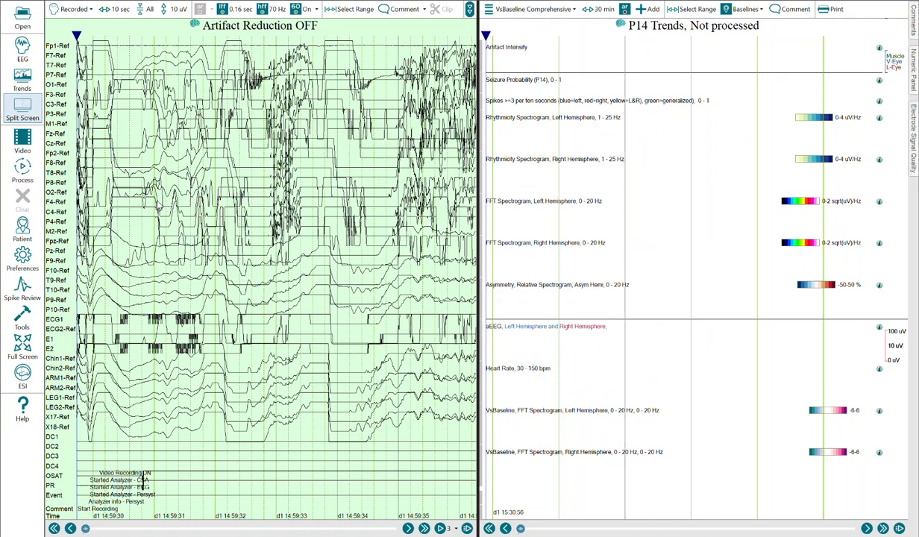
Set the scalp/referential montage of the SpikeDensityV101 calculation engine to ST Av12 Spike Detection Only.
click(23, 257)
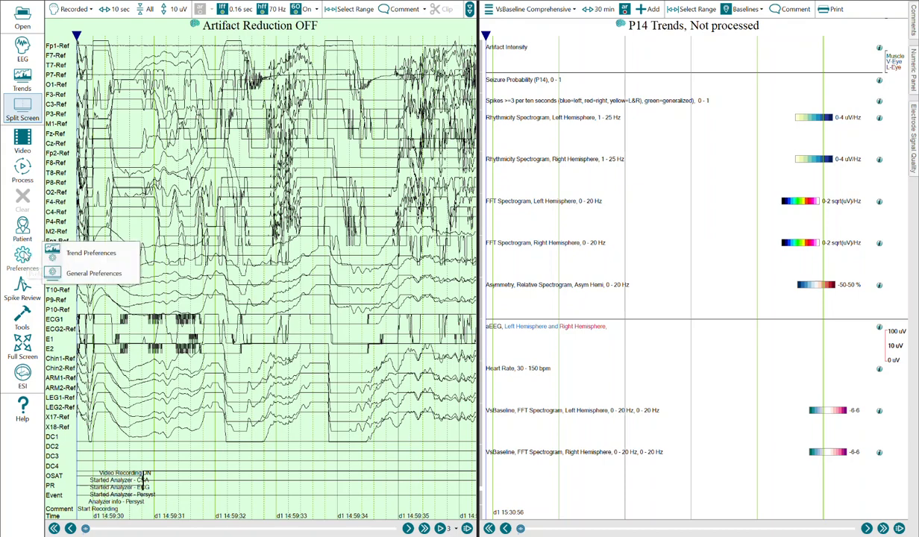
click(56, 247)
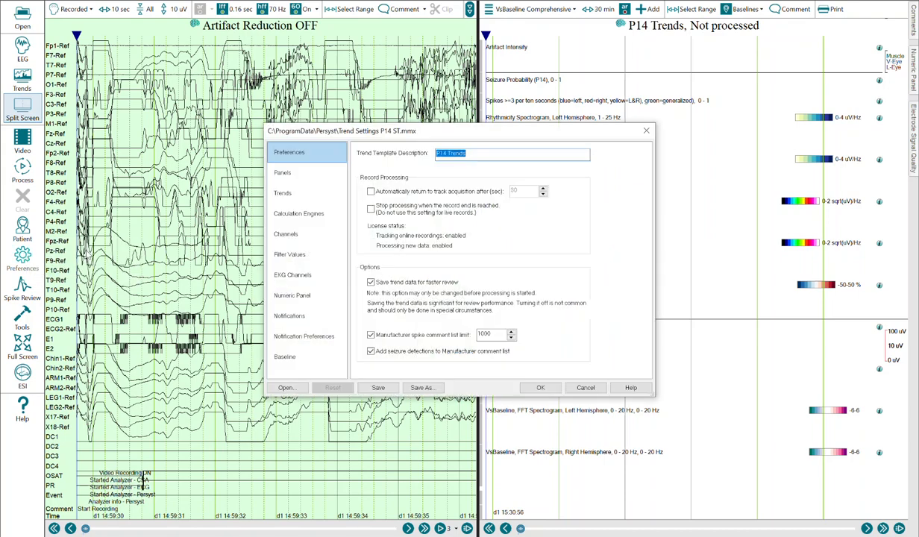
click(298, 216)
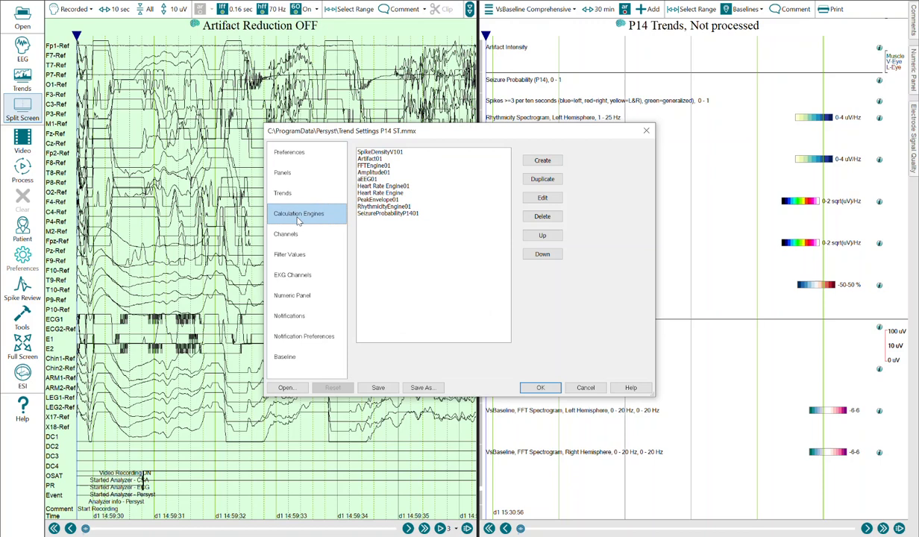
click(385, 153)
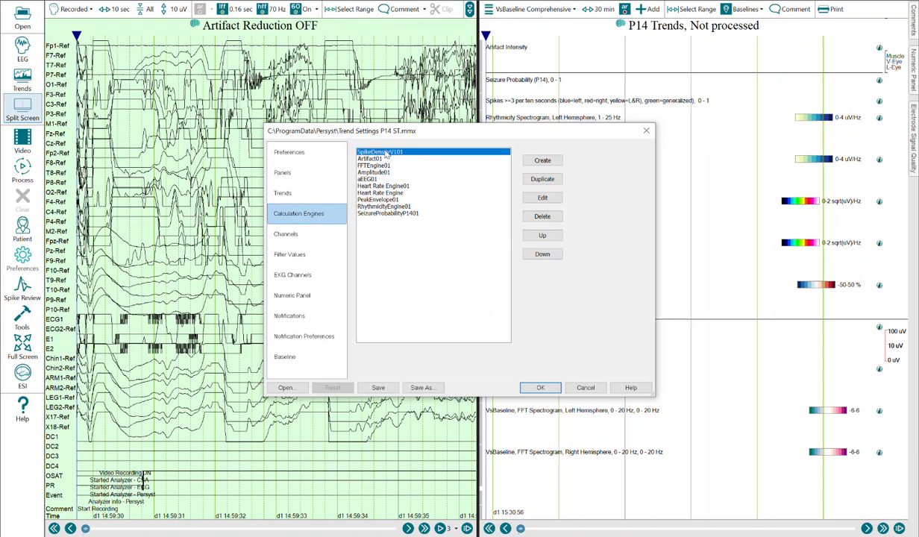
click(526, 196)
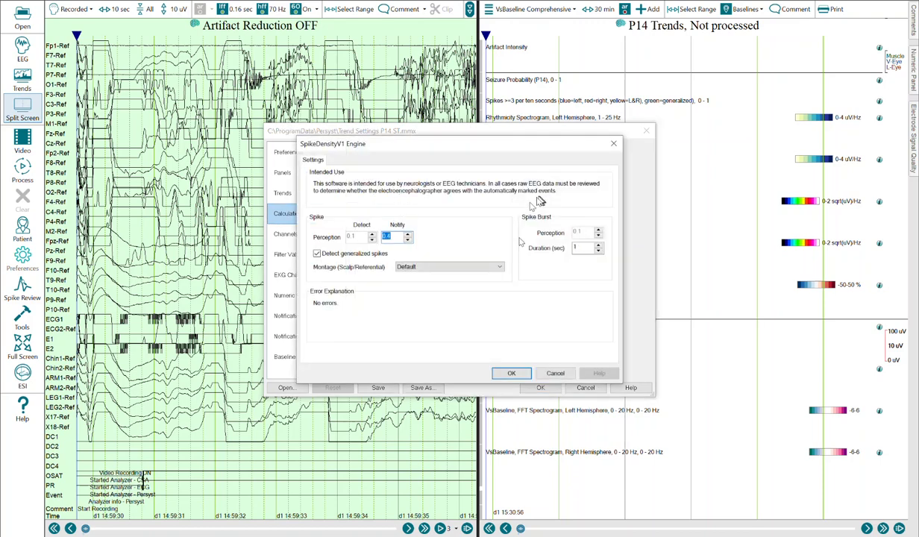
click(447, 267)
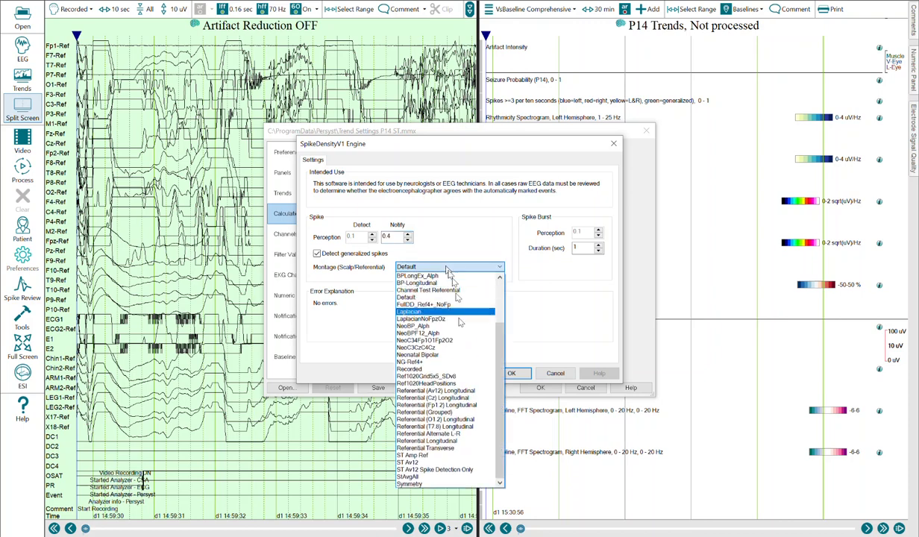
click(440, 469)
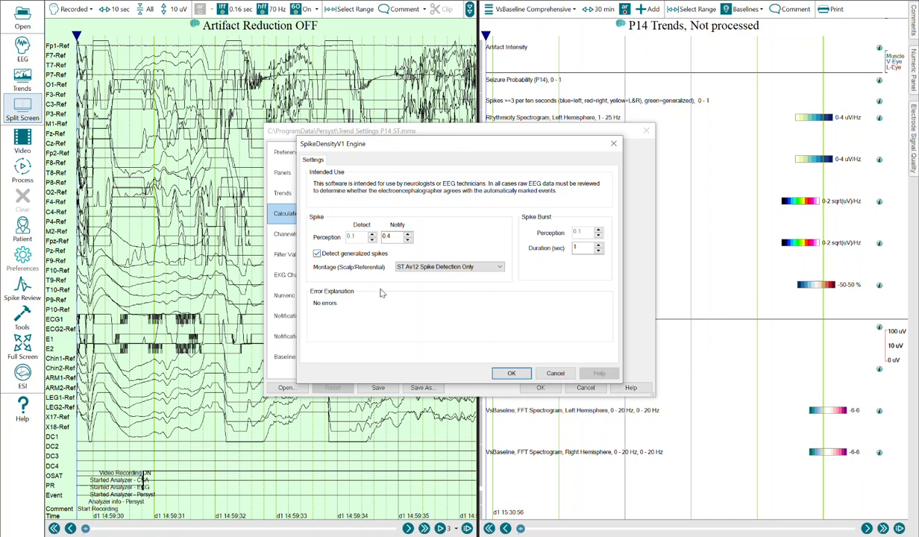
click(511, 373)
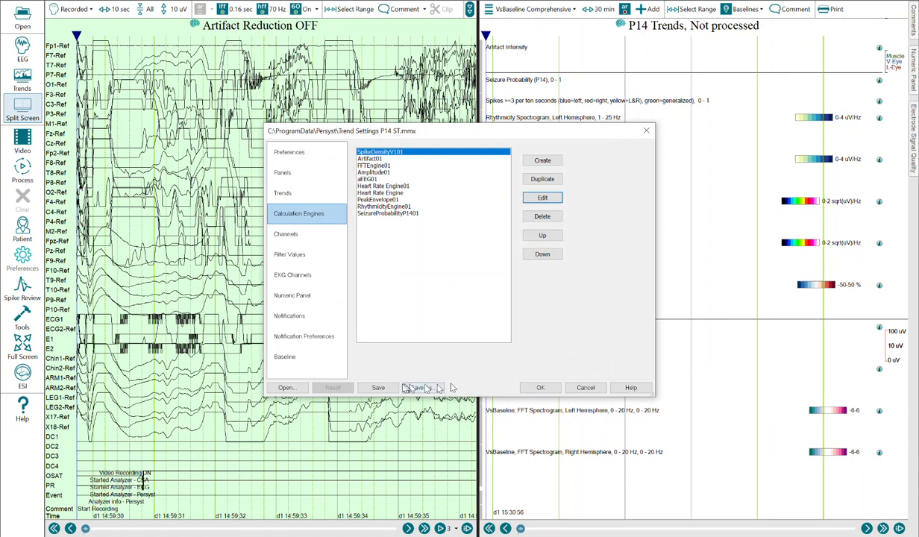
Save the trend preferences, then leave template editing and keep the changes to Trend Settings P14 ST.mmx.
click(379, 389)
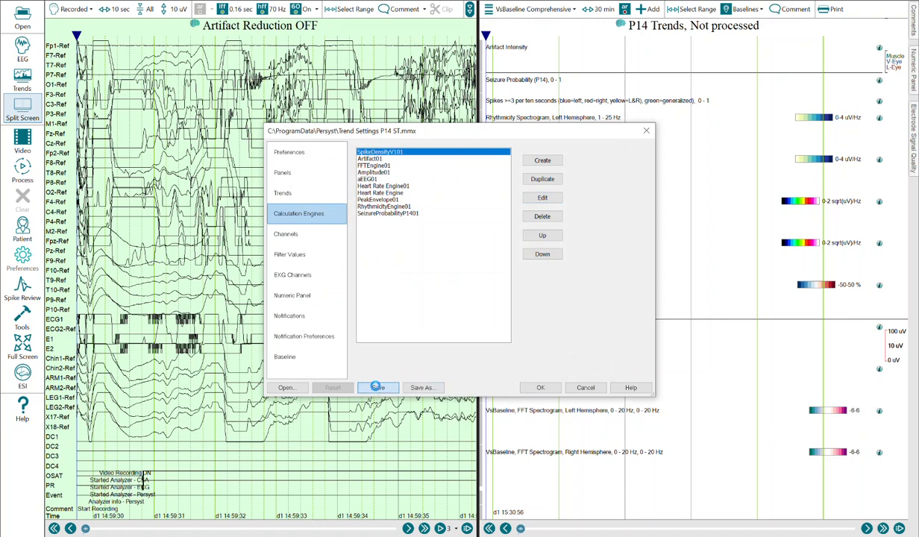
click(539, 388)
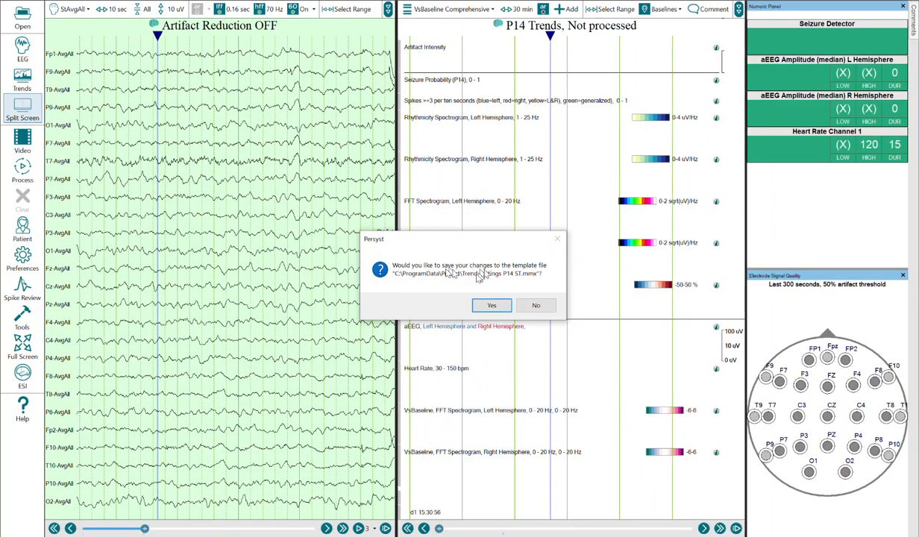
click(491, 305)
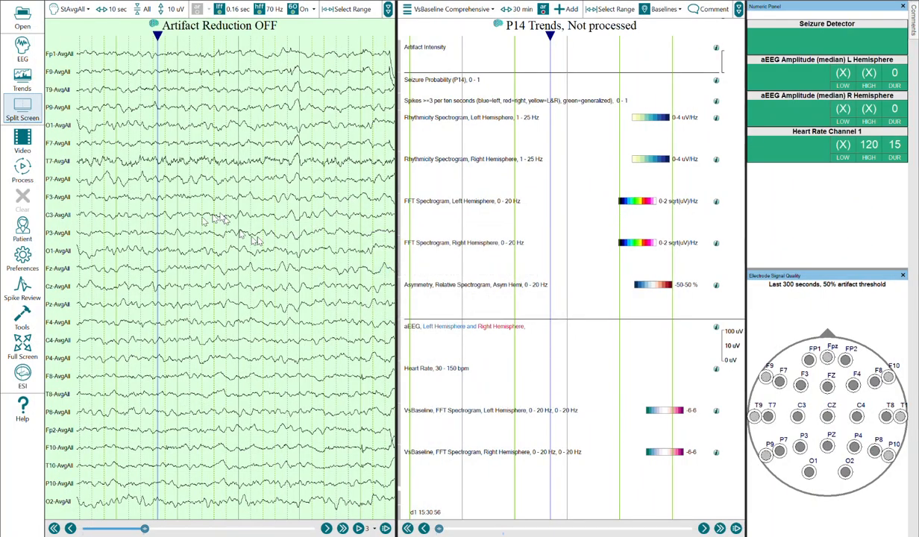
Choose Trend Settings P14 ST.mmx as the template file in the current record's trend preferences and accept.
click(27, 253)
click(59, 244)
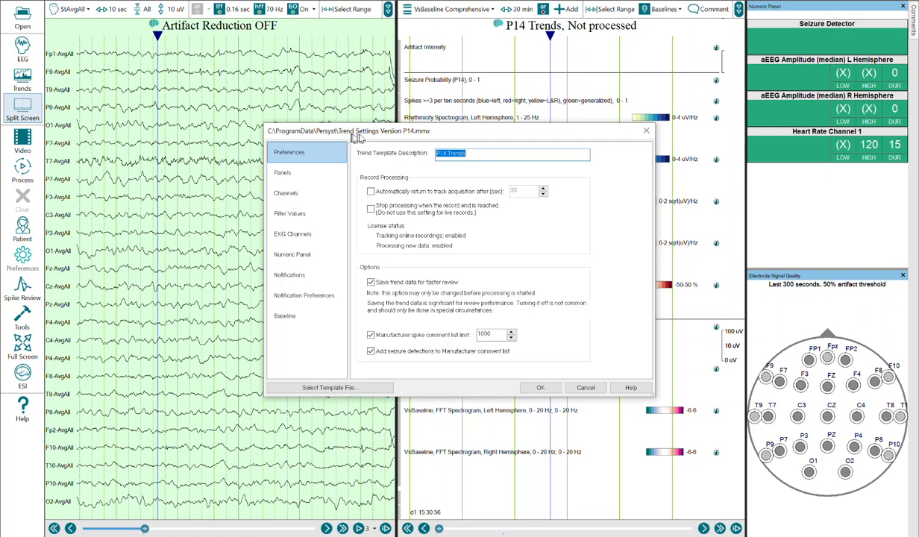
click(329, 386)
click(426, 273)
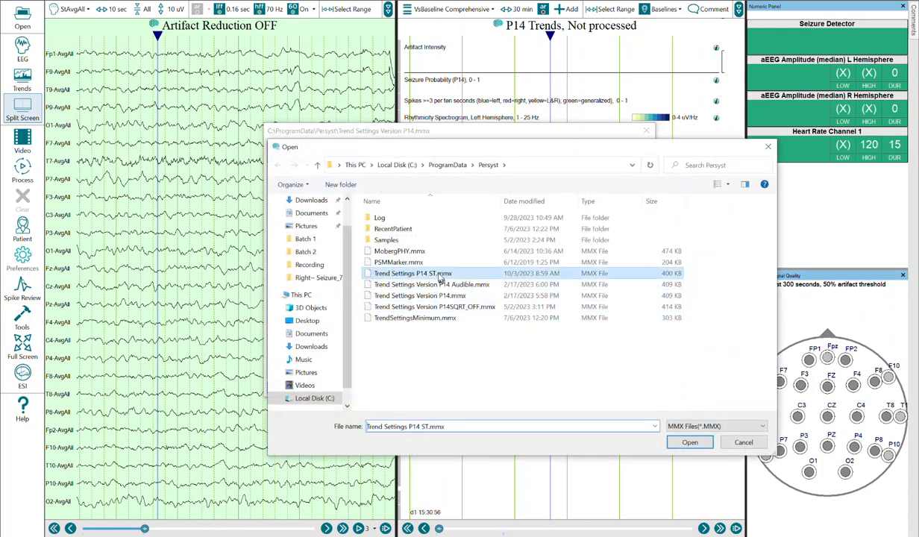
click(688, 442)
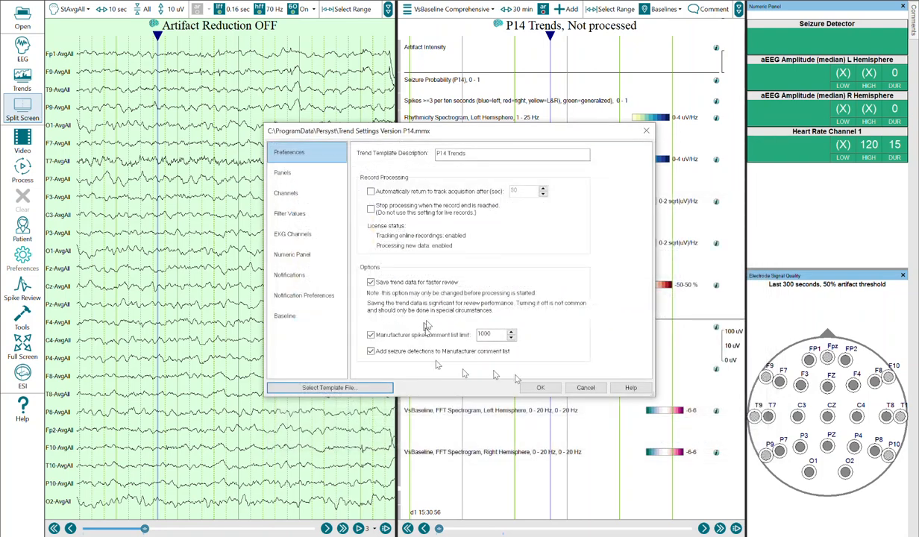
click(541, 387)
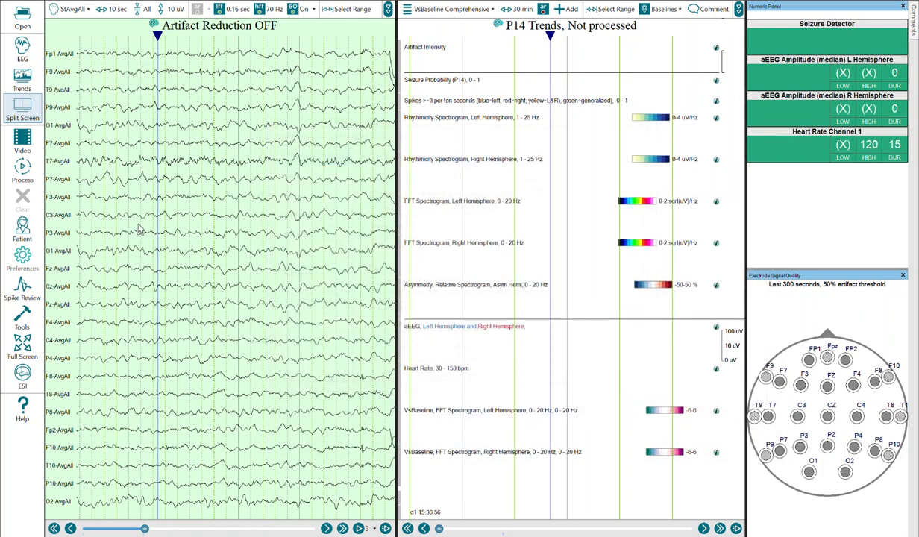